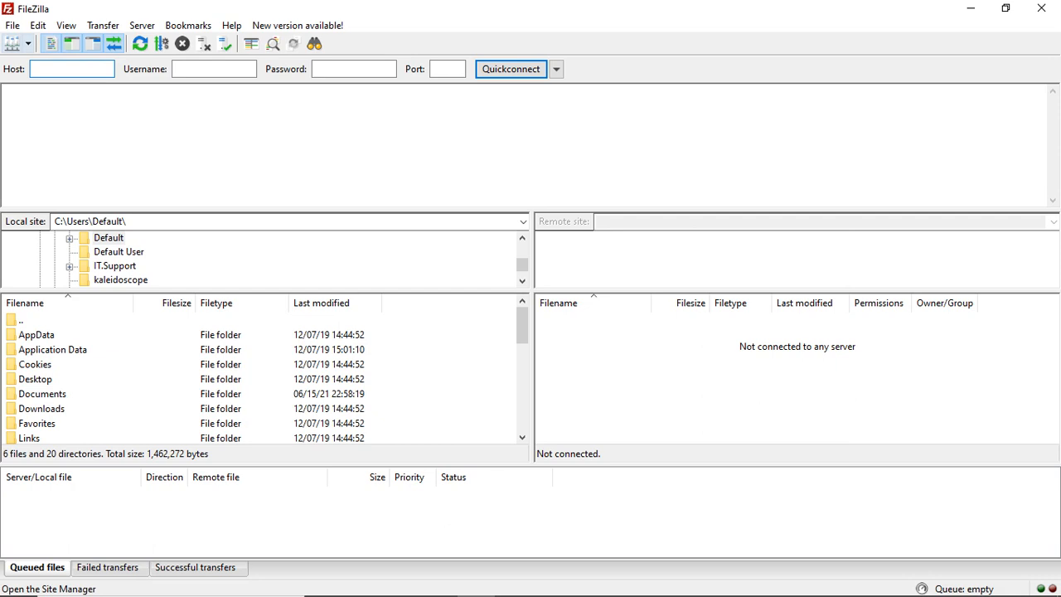
Connect to the saved FTP site ftp.avicrowntech.com
click(28, 43)
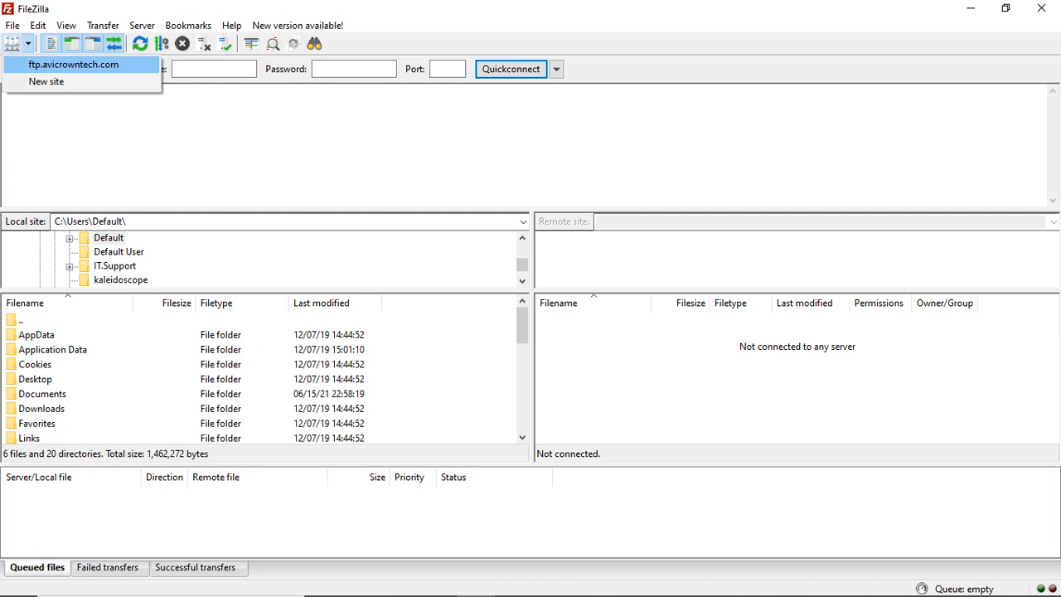
click(73, 64)
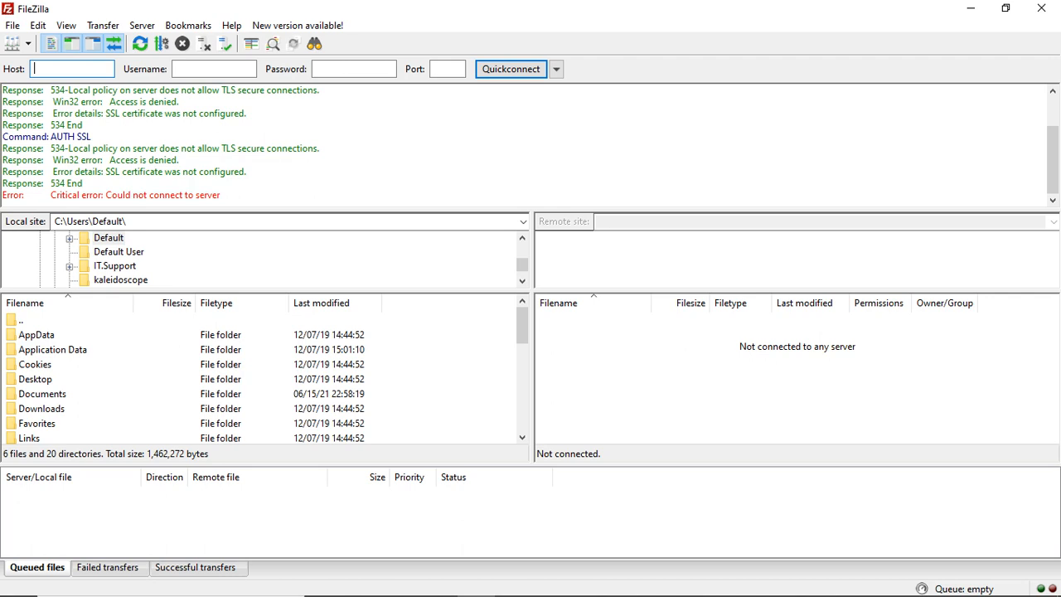
Launch IIS Manager with inetmgr and open the FTP SSL Settings of the ftp.avicrowntech.com site
key(super+r)
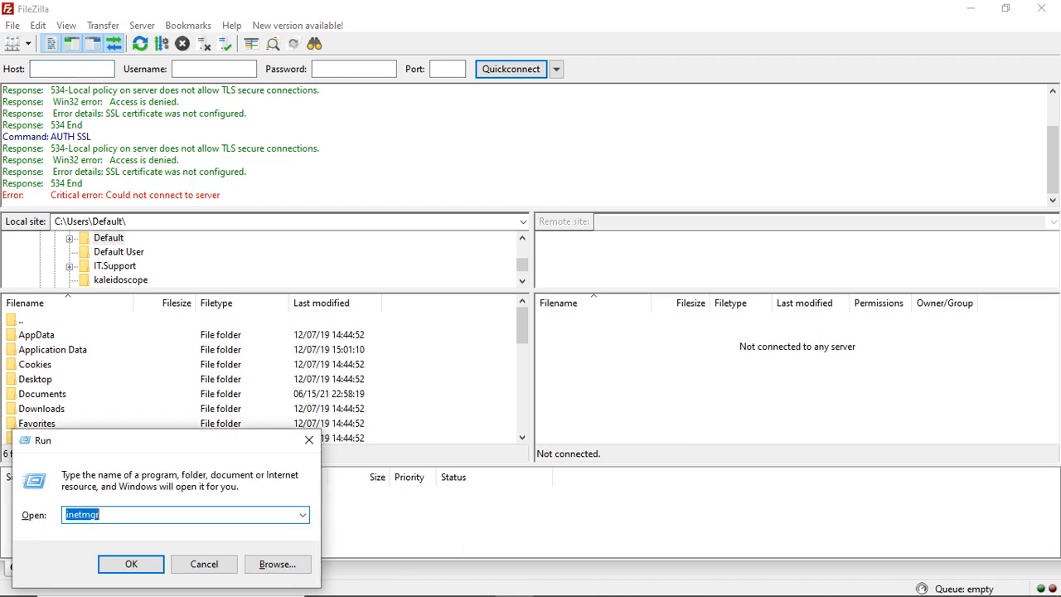
key(Return)
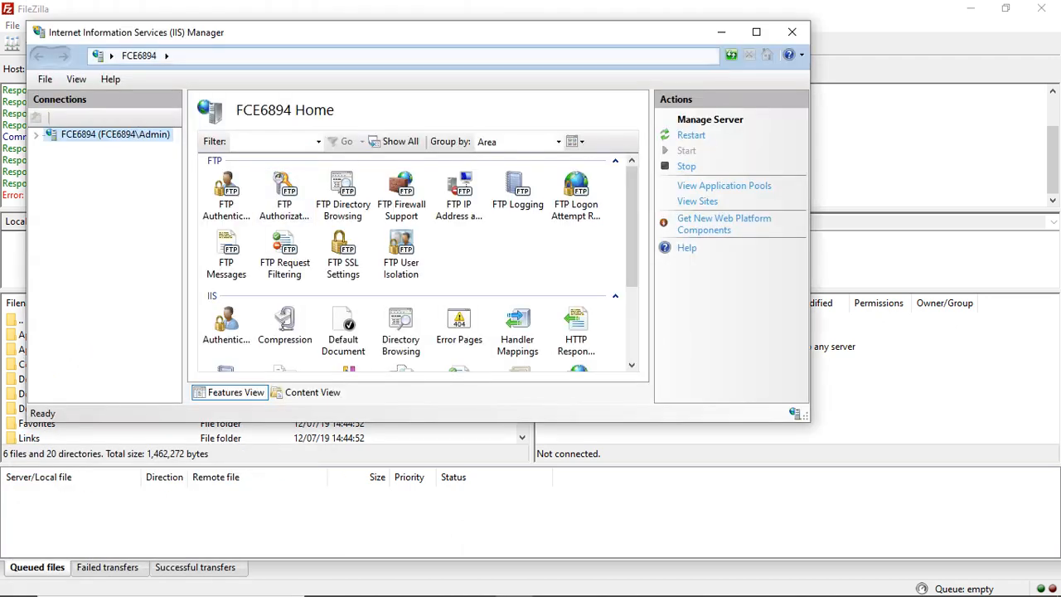
click(755, 32)
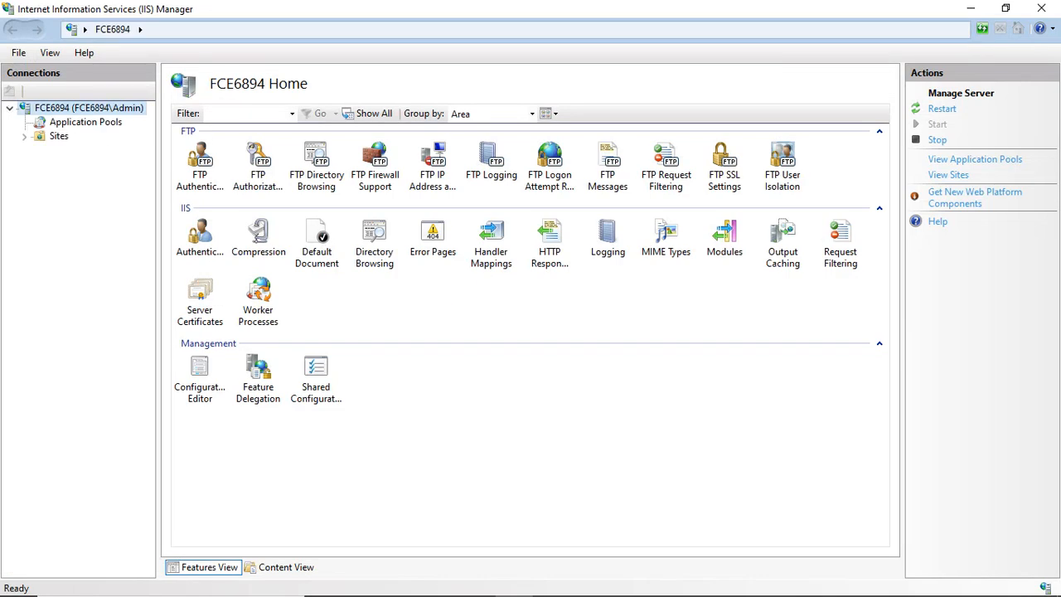
click(58, 136)
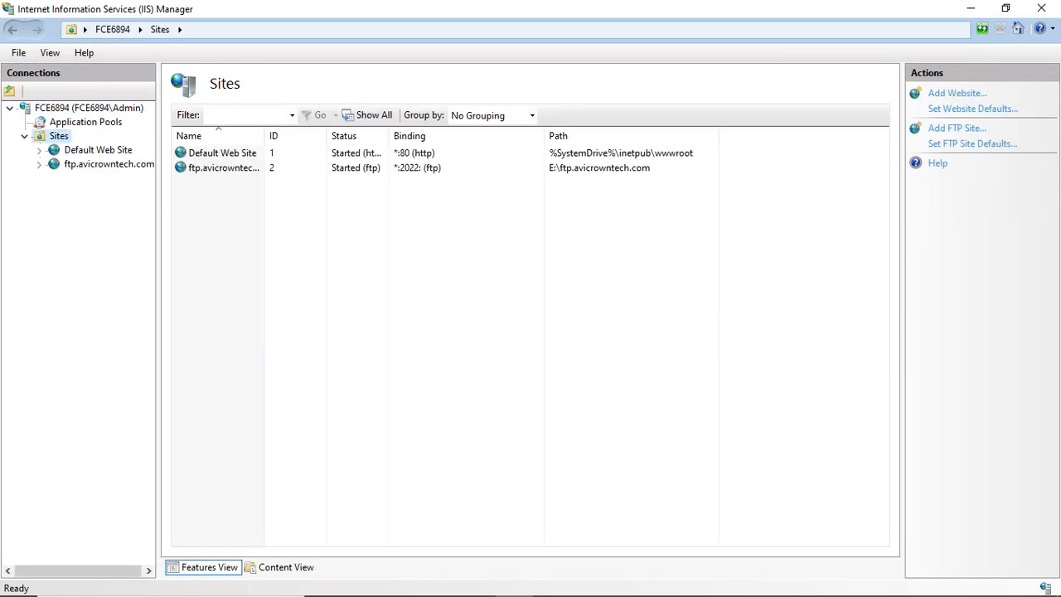
click(99, 164)
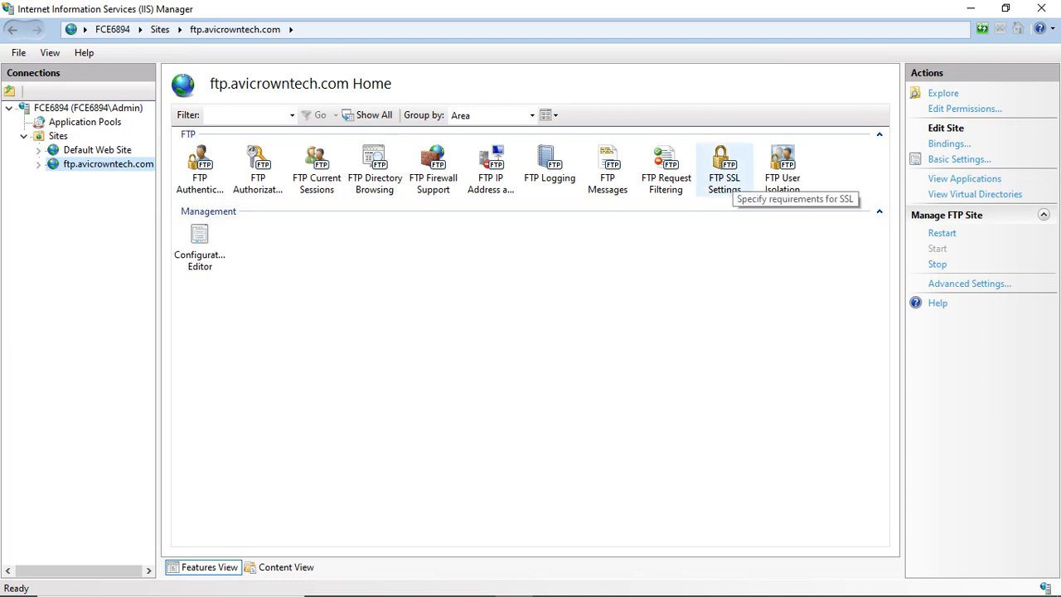
double_click(723, 166)
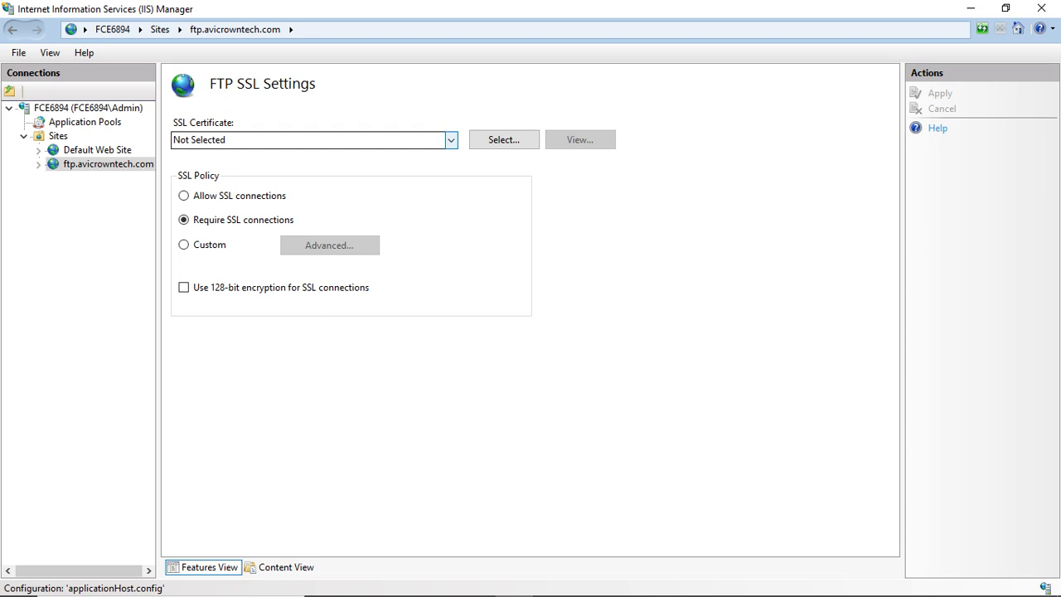
Assign the ftp.avicrowntech.com SSL certificate to the FTP site and apply the change
click(451, 140)
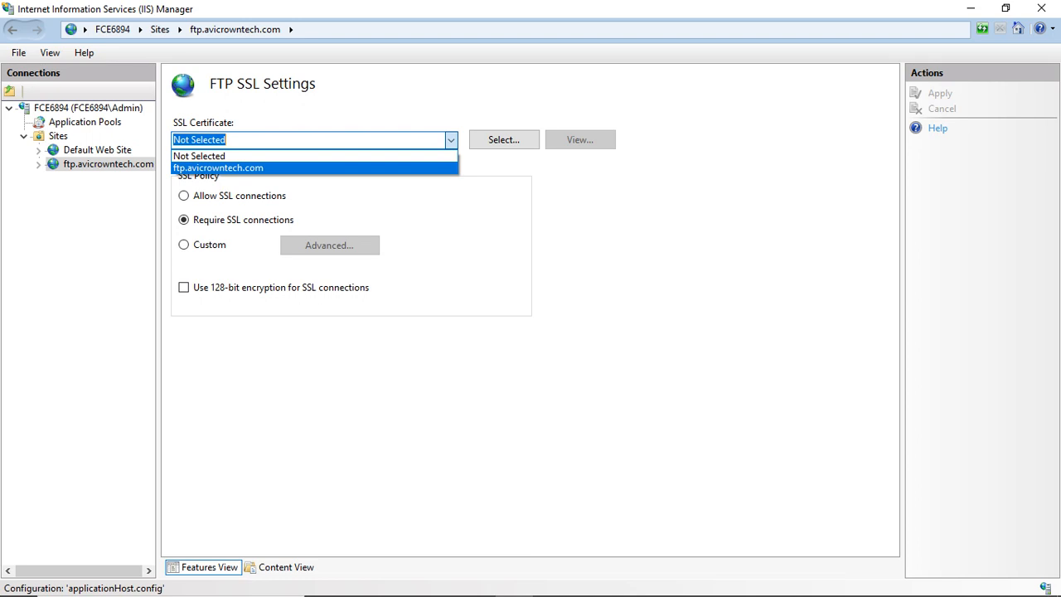
click(218, 169)
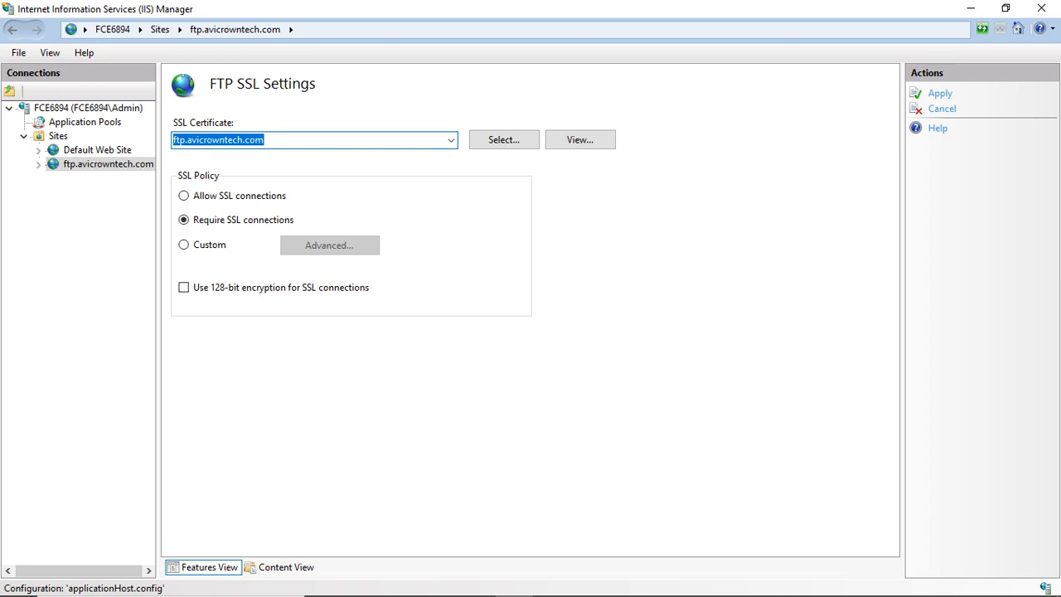
click(940, 94)
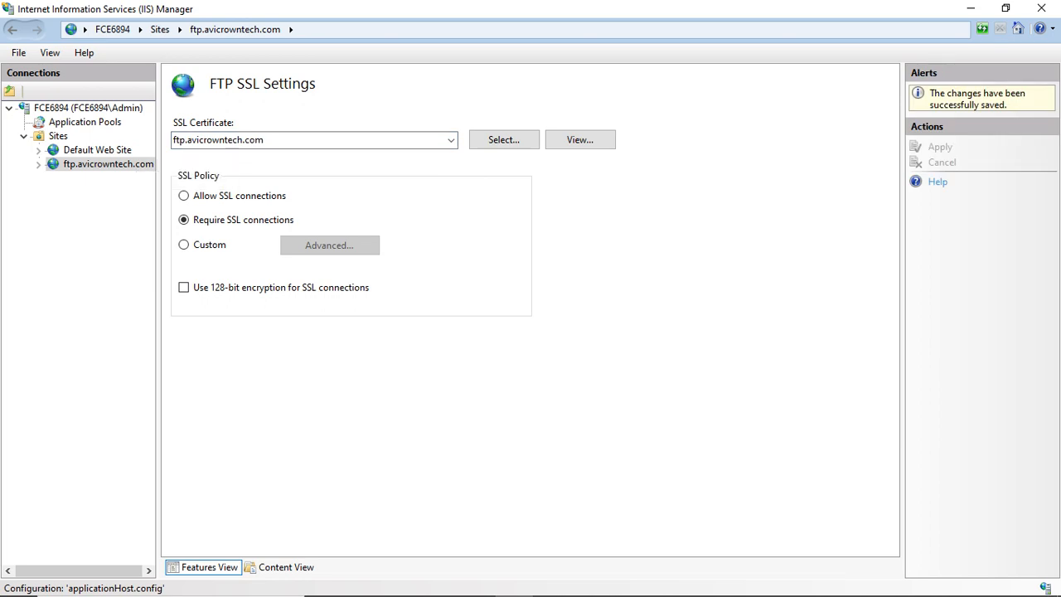
Stop the ftp.avicrowntech.com FTP site and start it again
click(91, 164)
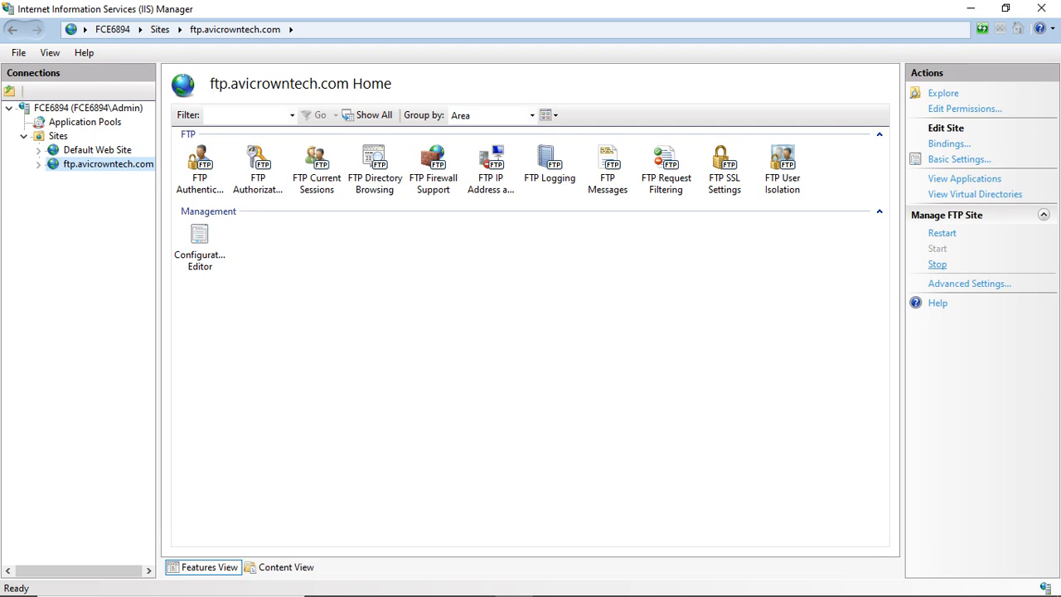
click(936, 264)
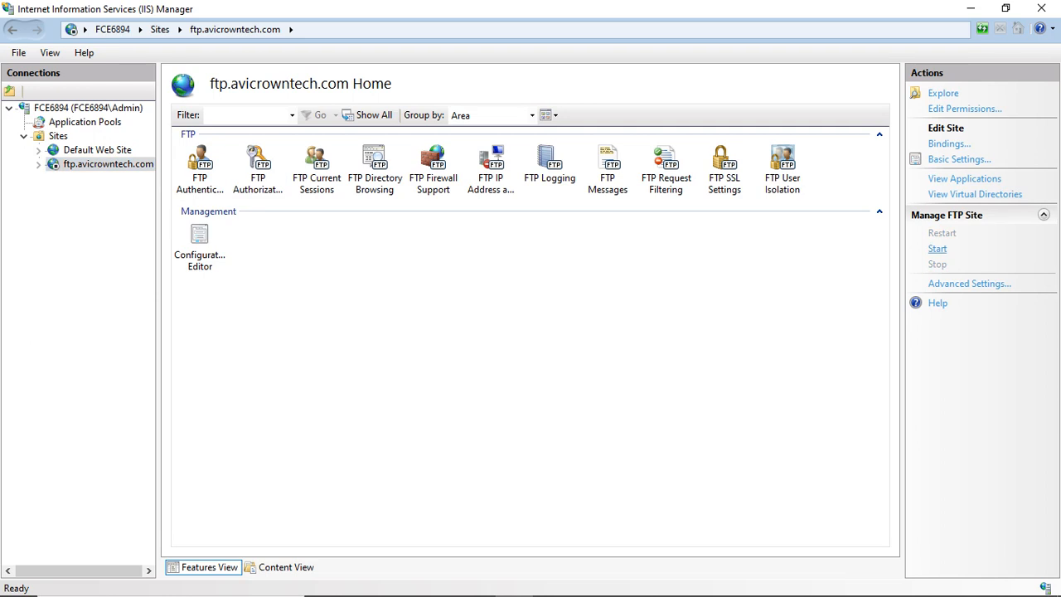
click(936, 248)
Switch back to FileZilla, reconnect to the saved site ftp.avicrowntech.com and review the TLS status lines in the message log
key(alt+Tab)
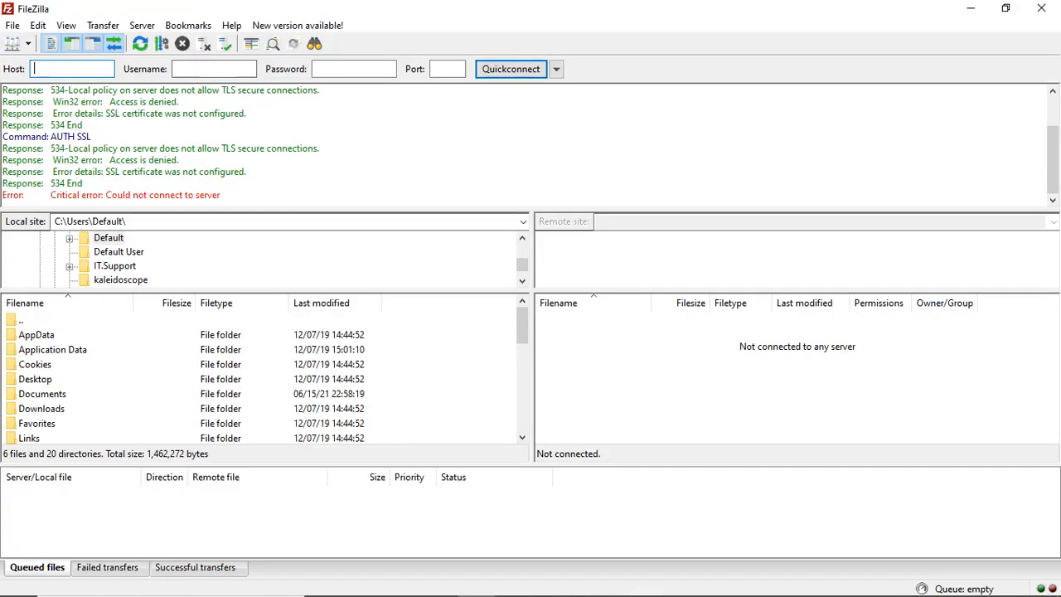
click(28, 43)
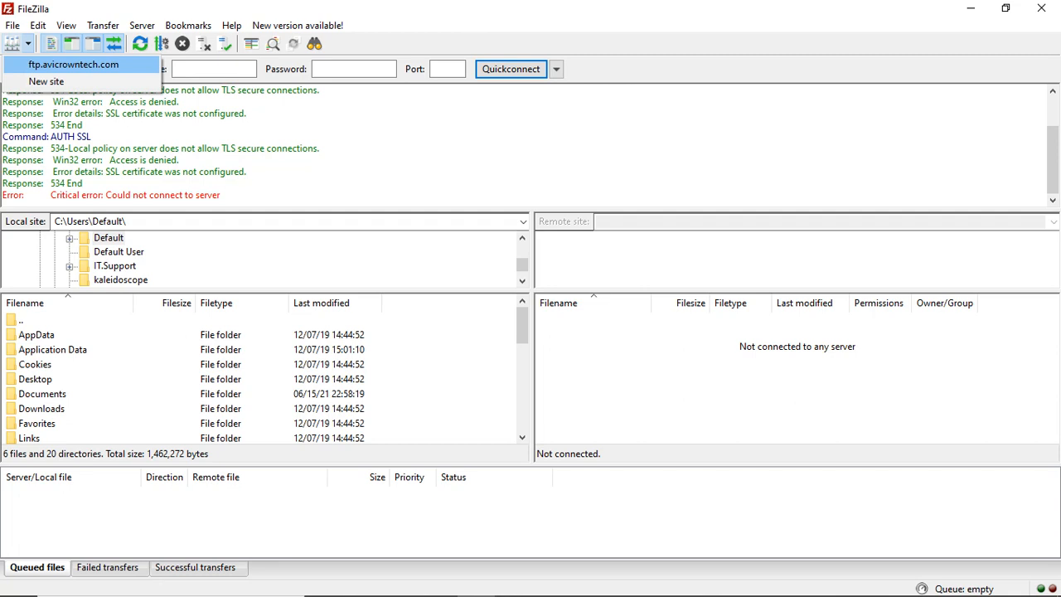
click(34, 64)
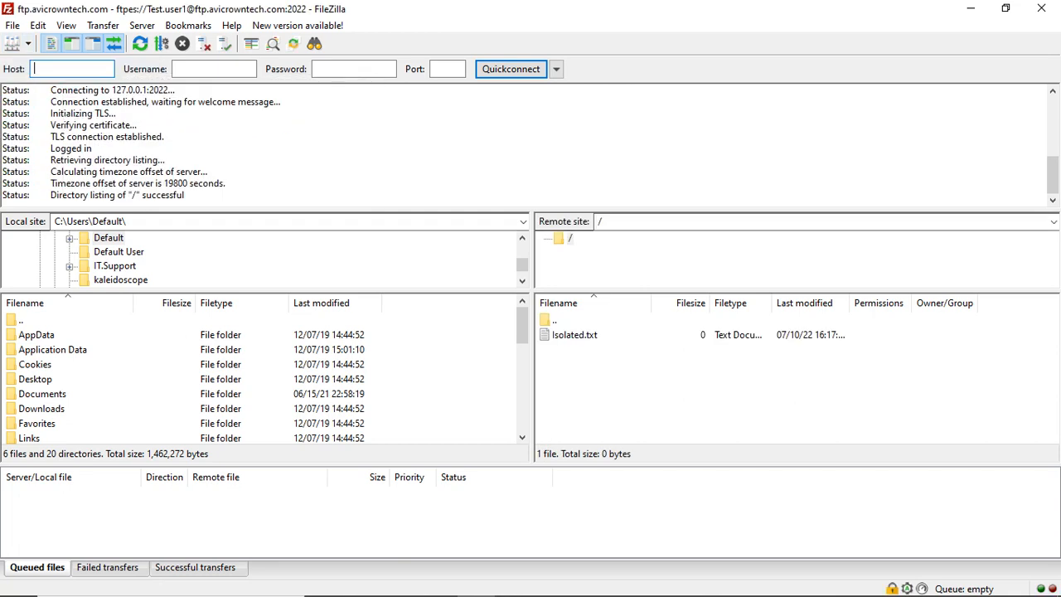
drag(51, 112, 166, 136)
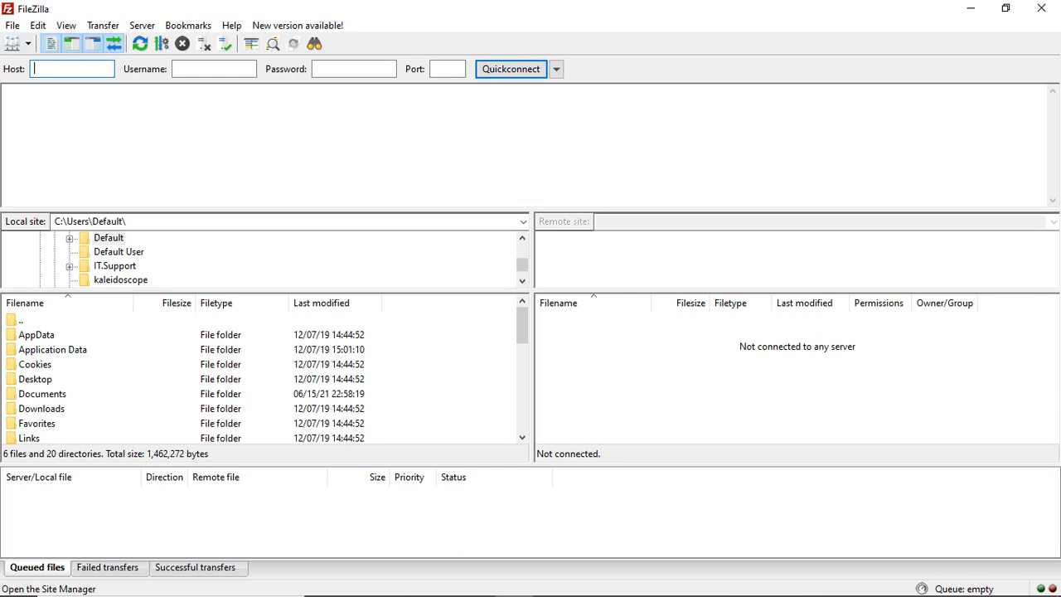
Try connecting to ftp.avicrowntech.com from a fresh session and examine the certificate, login and home directory messages in the log
click(28, 43)
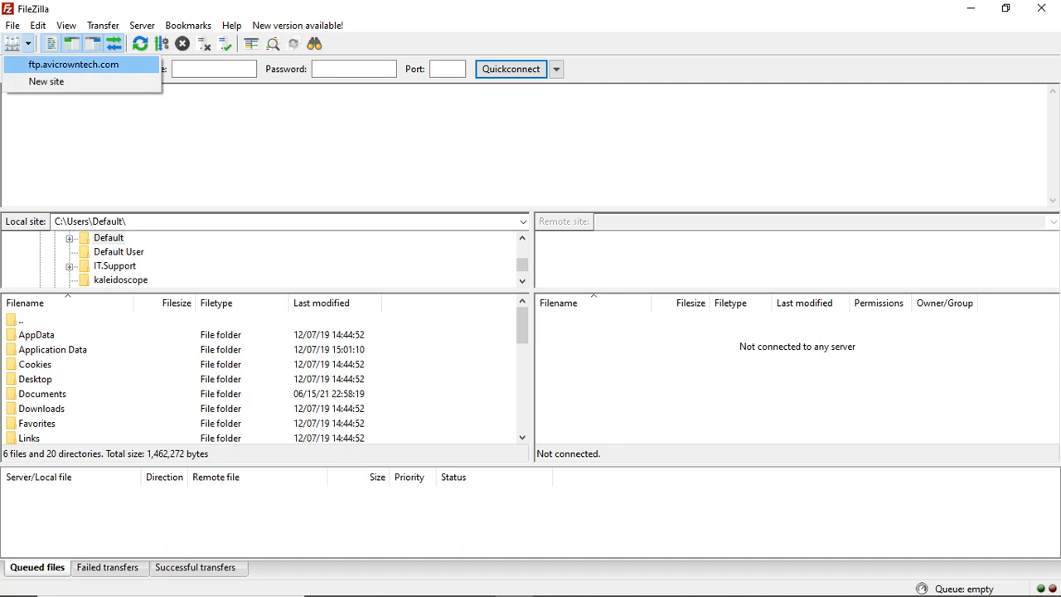
click(72, 64)
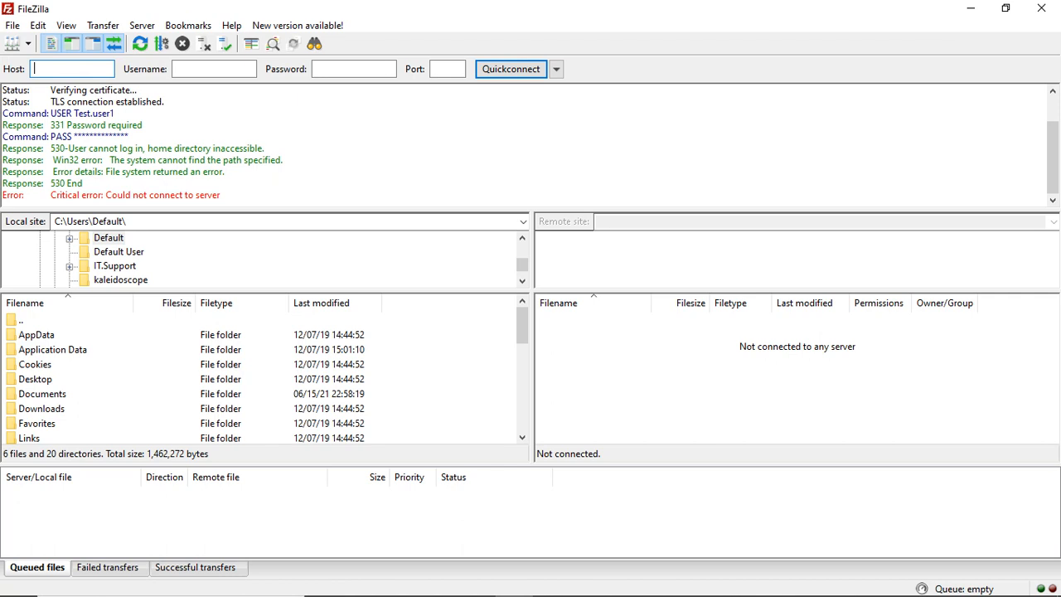
drag(50, 148, 147, 147)
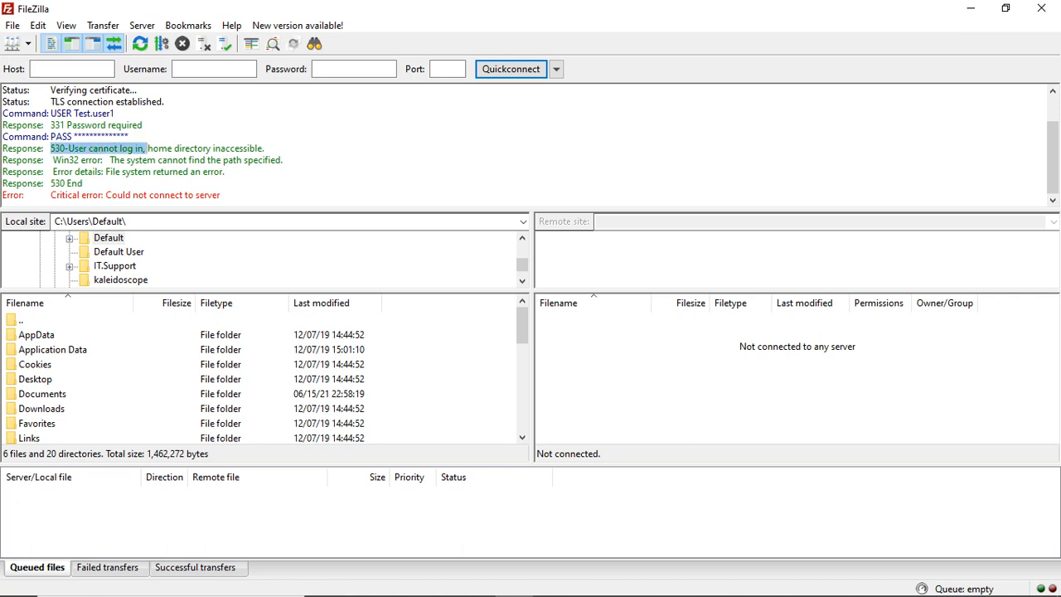
drag(265, 148, 65, 147)
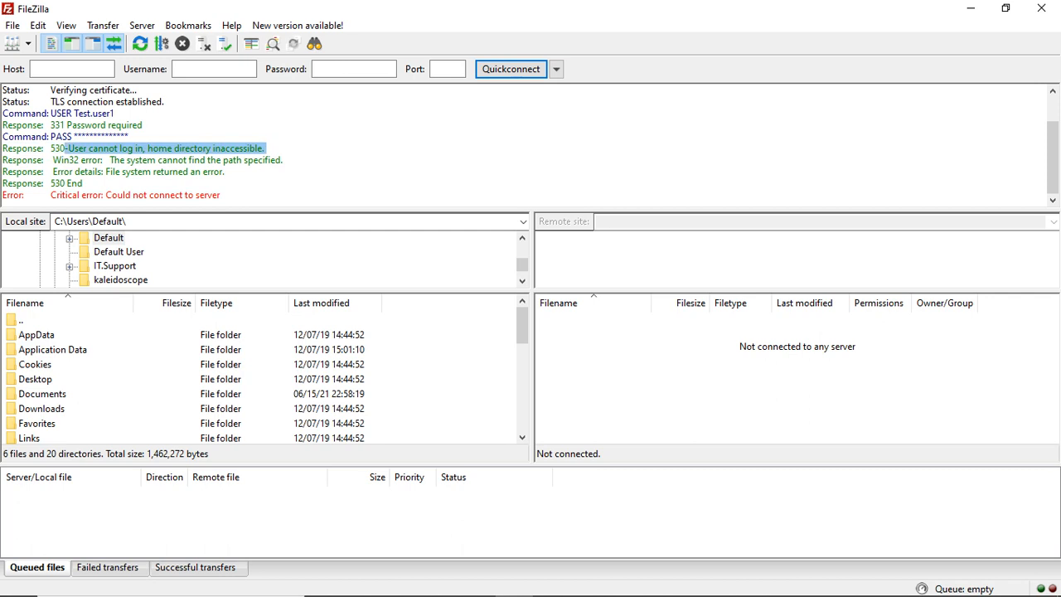
drag(50, 89, 166, 101)
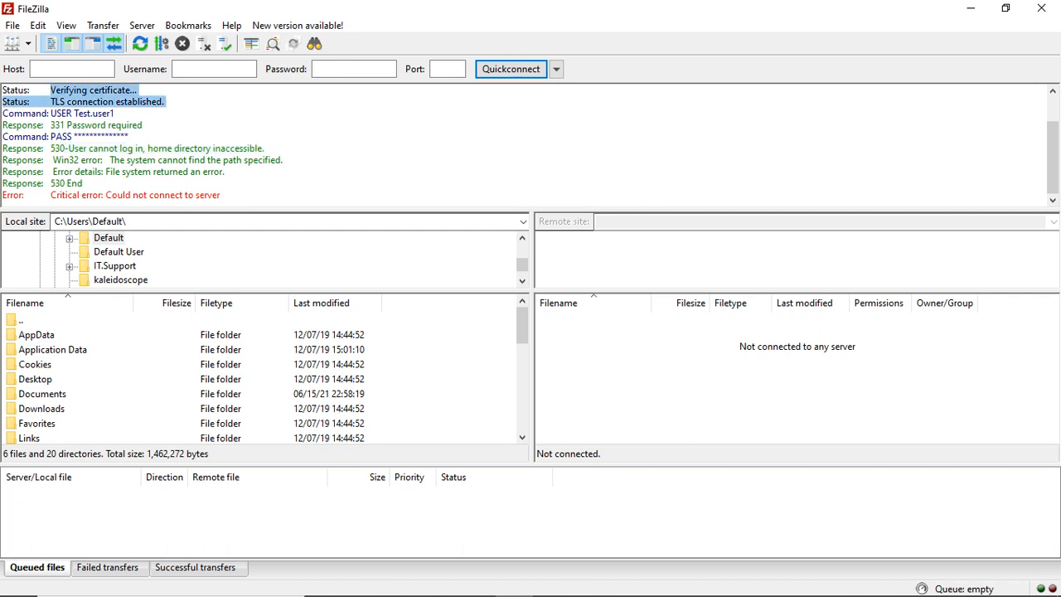
drag(51, 112, 114, 112)
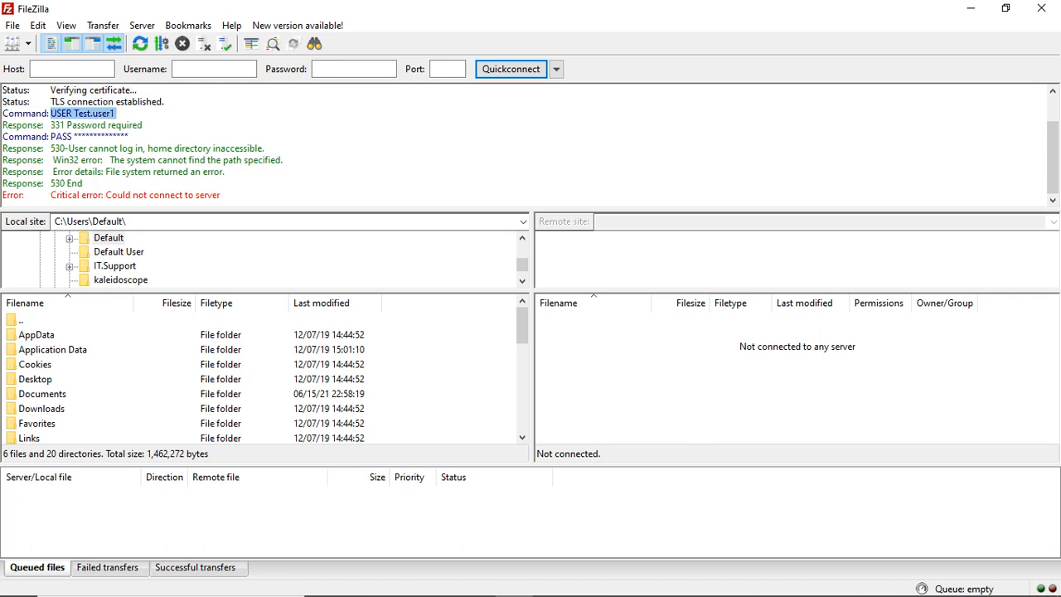
drag(51, 124, 128, 136)
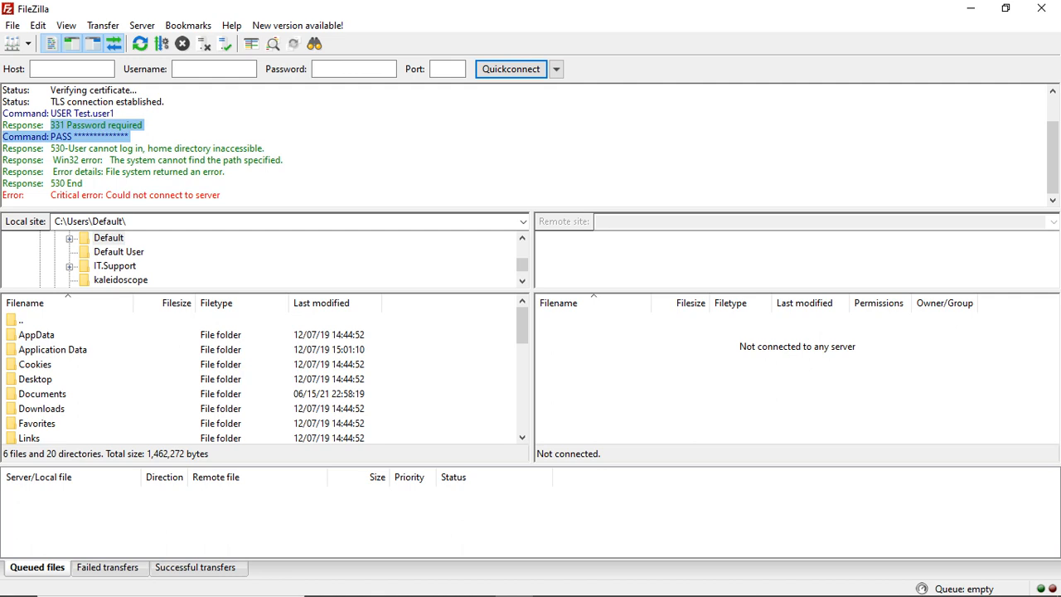
click(81, 136)
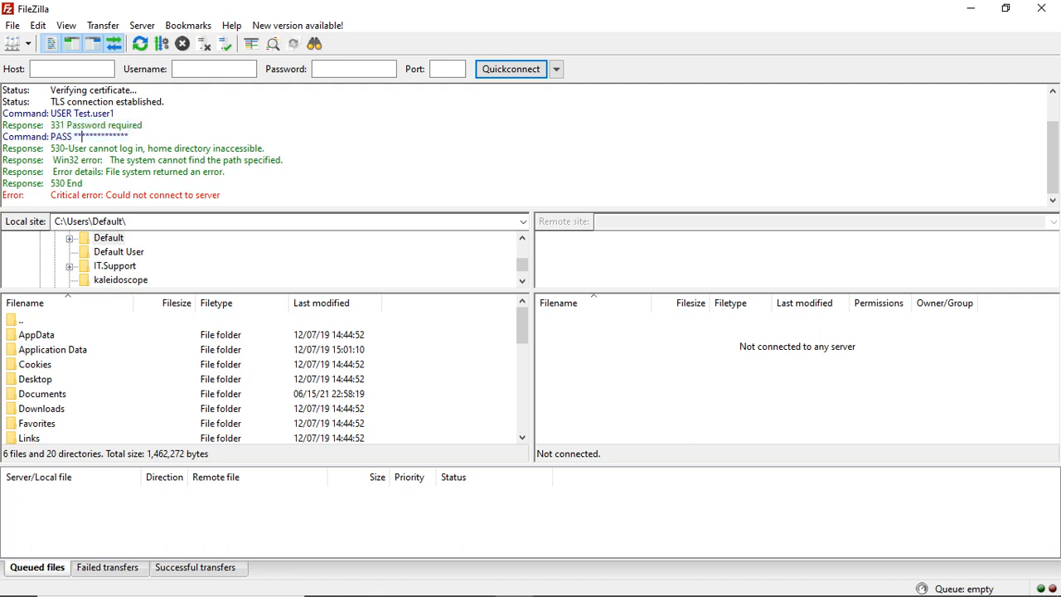
drag(50, 147, 265, 147)
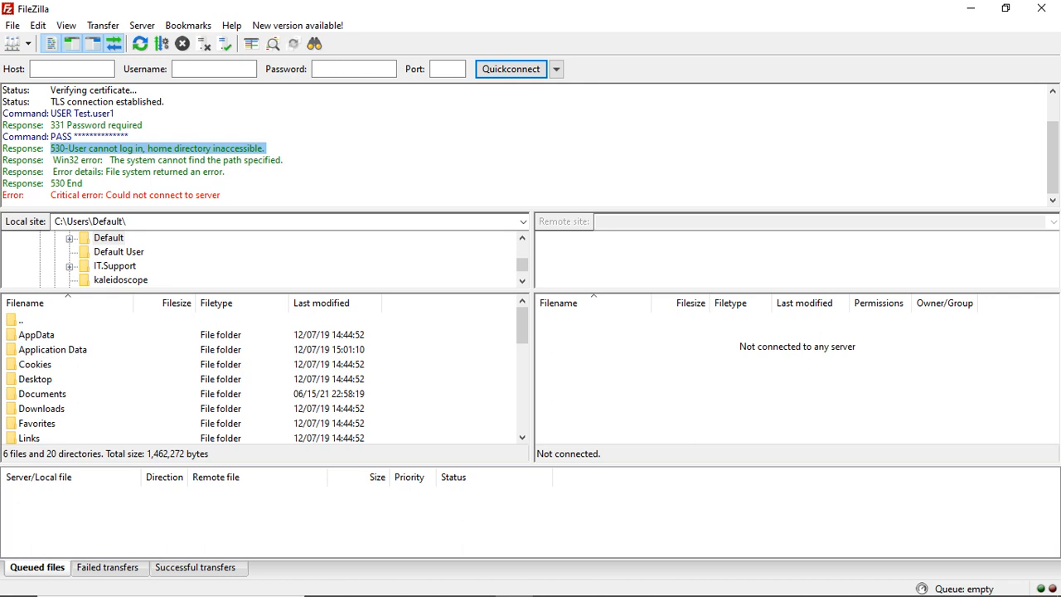
Switch to File Explorer and open the FTP site's log folder C:\inetpub\logs\LogFiles\FTPSVC2
key(super+e)
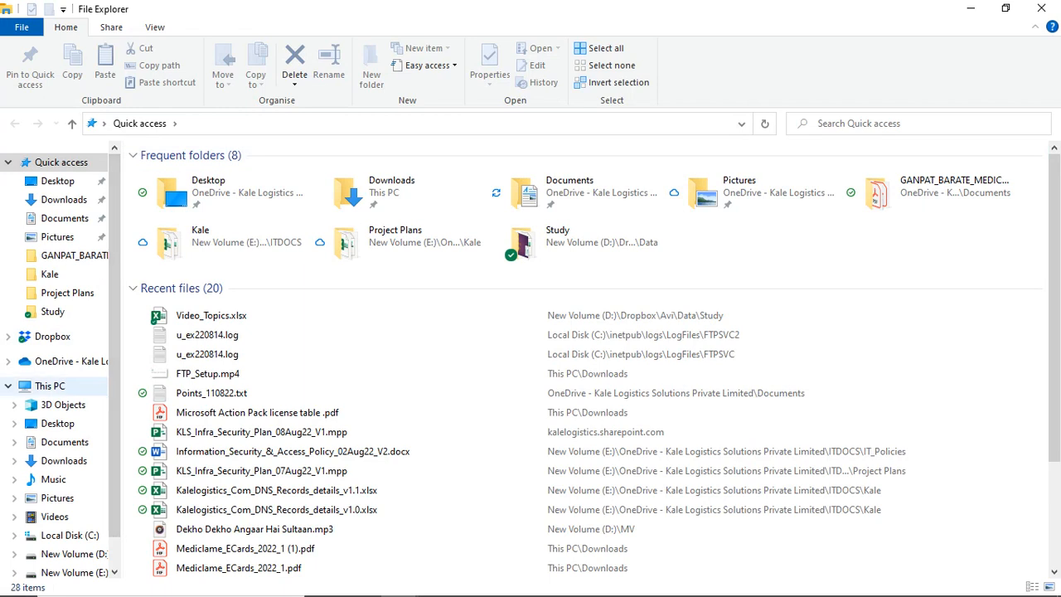
click(51, 386)
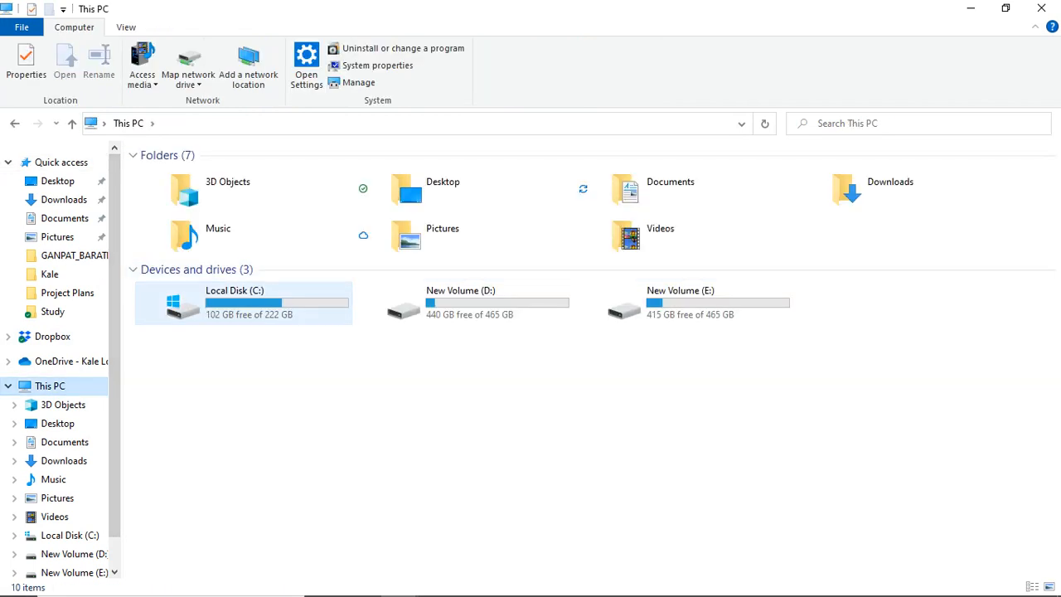
double_click(240, 302)
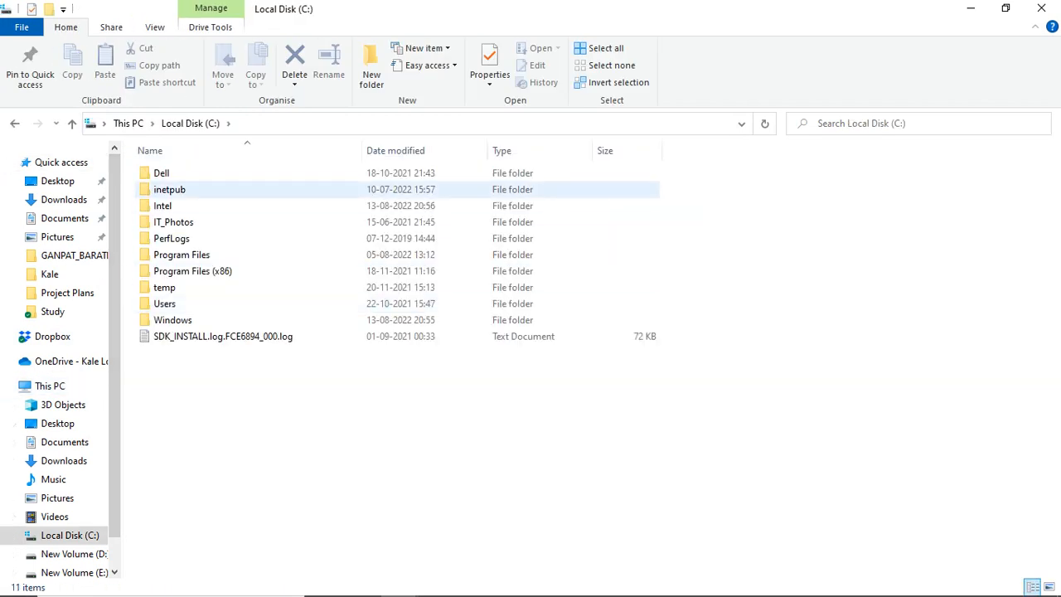
double_click(170, 189)
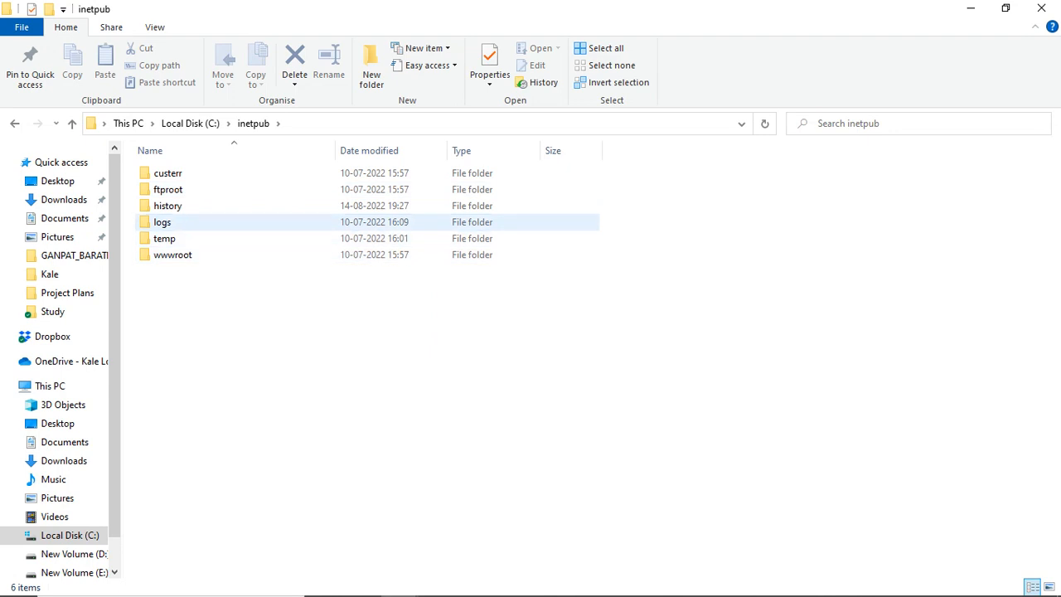
double_click(162, 222)
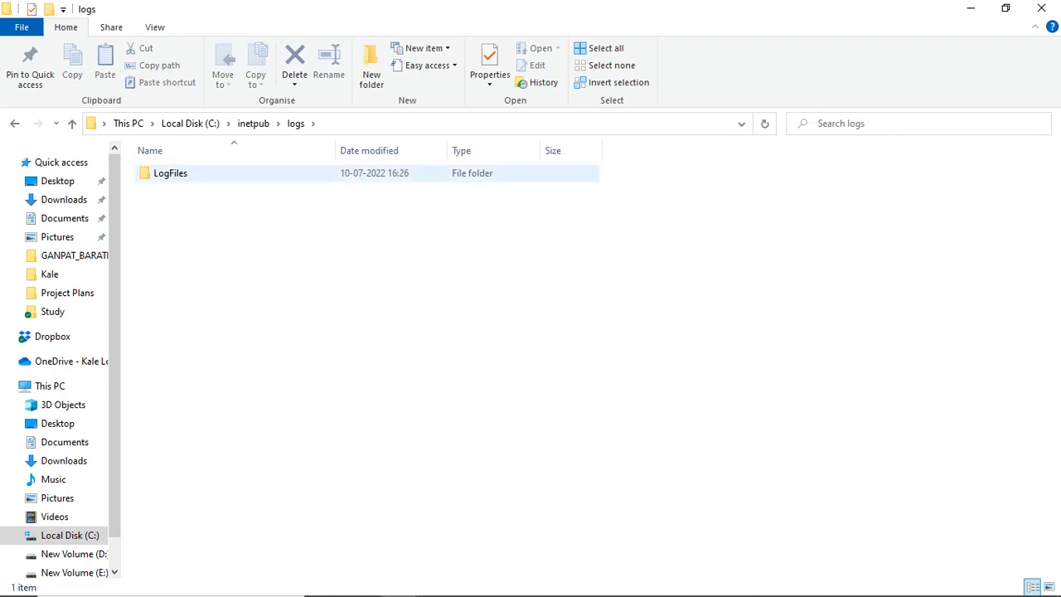
double_click(170, 173)
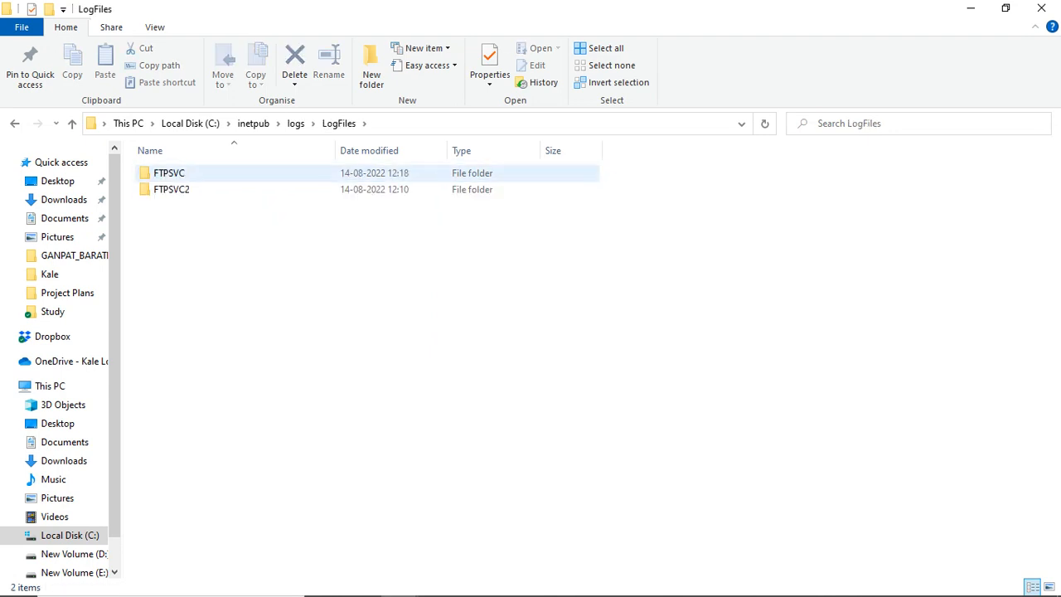
click(170, 173)
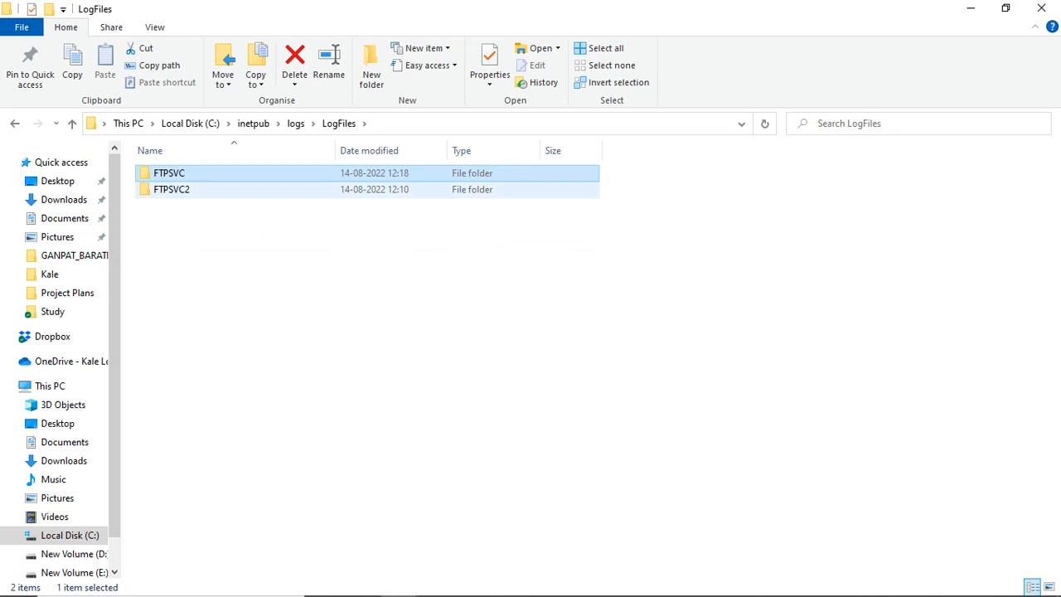
click(171, 190)
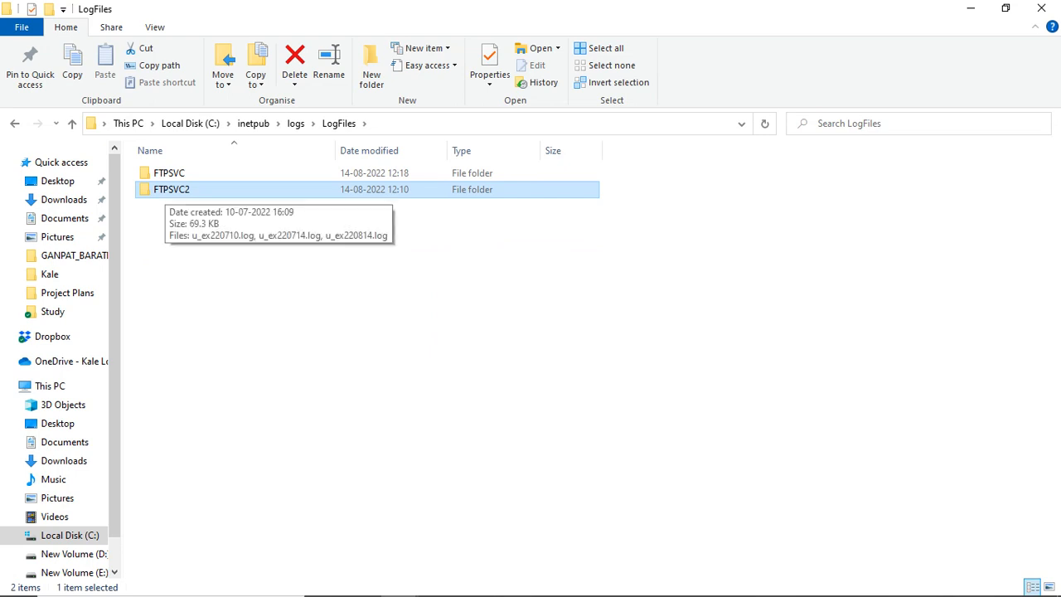
key(Return)
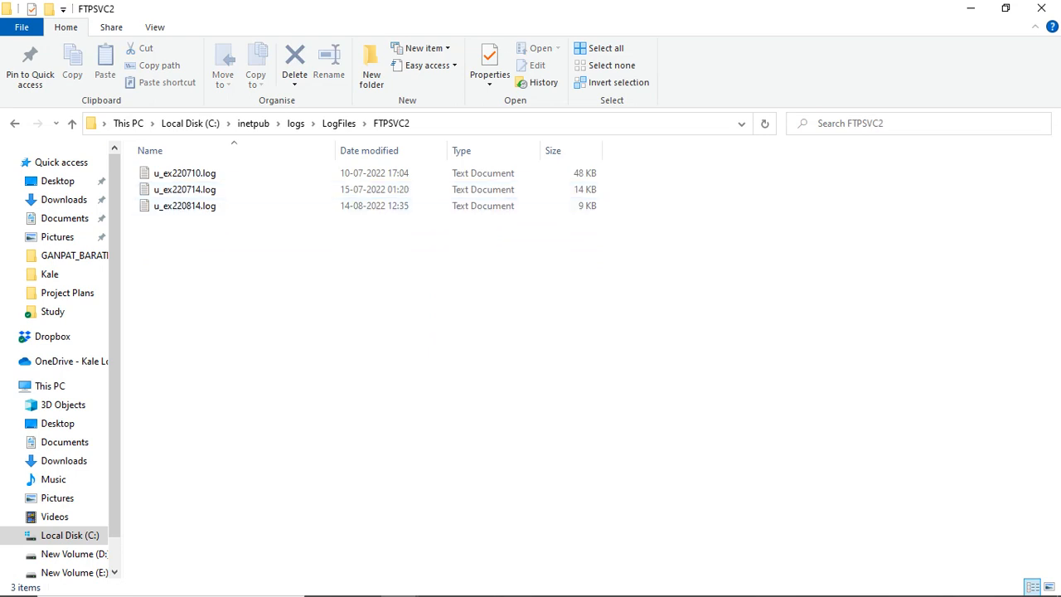
Compare the log files in the FTPSVC and FTPSVC2 folders under LogFiles, ending in FTPSVC2
mouse_move(513, 580)
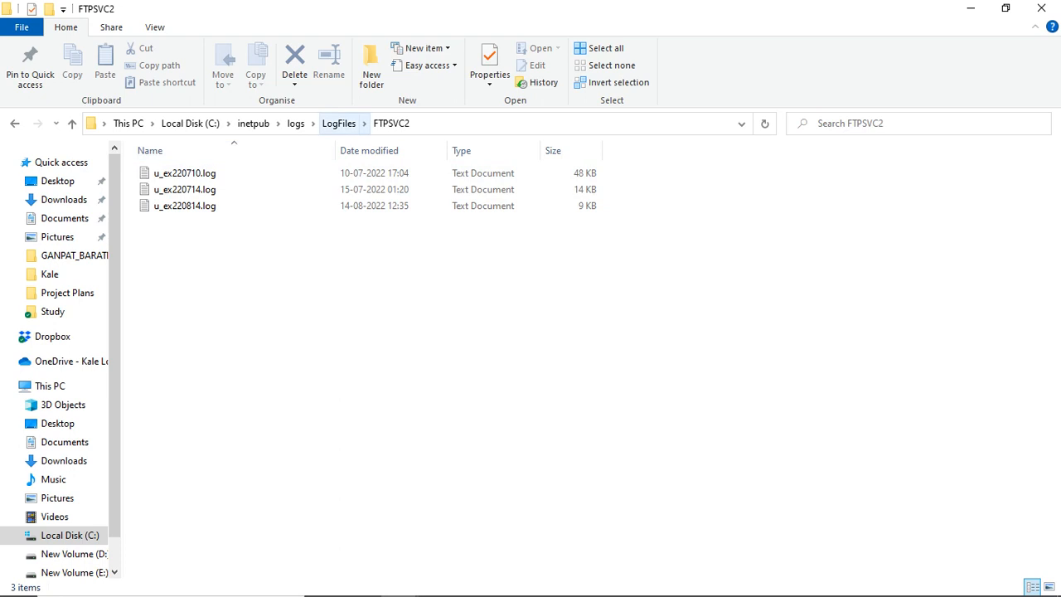
click(339, 123)
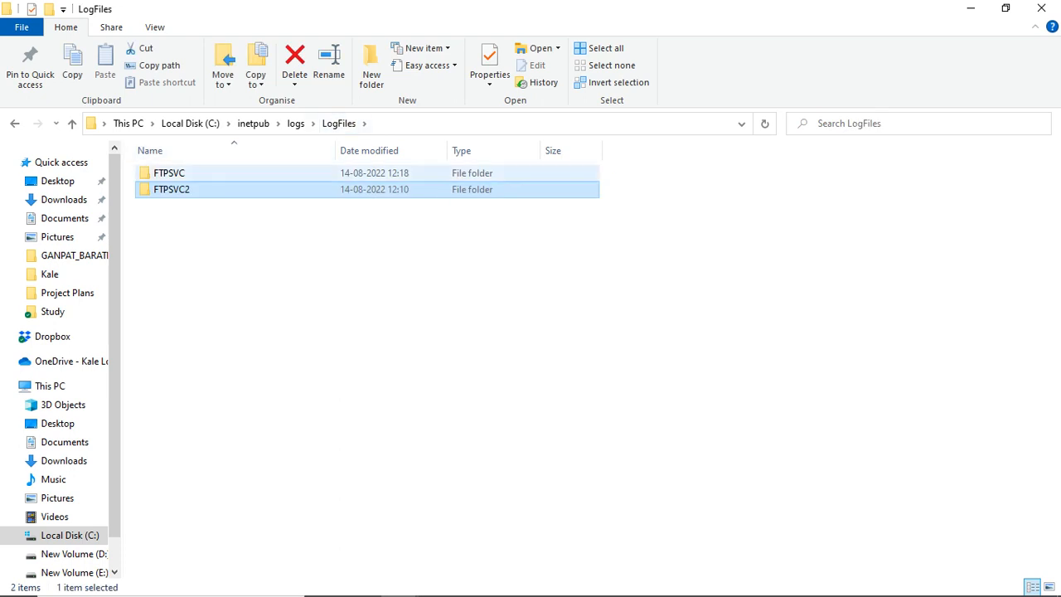
double_click(169, 173)
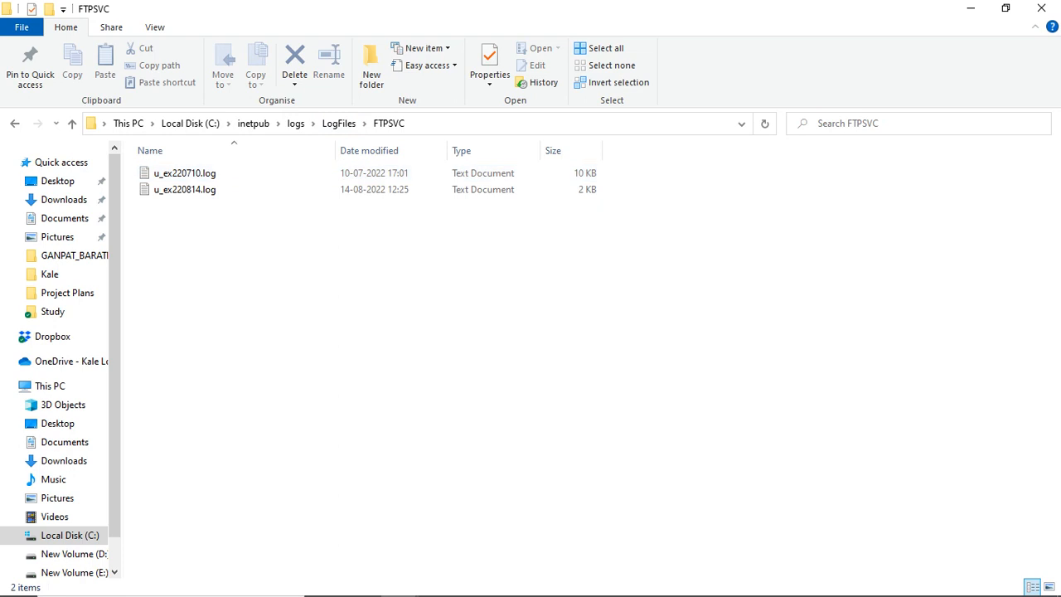
click(338, 122)
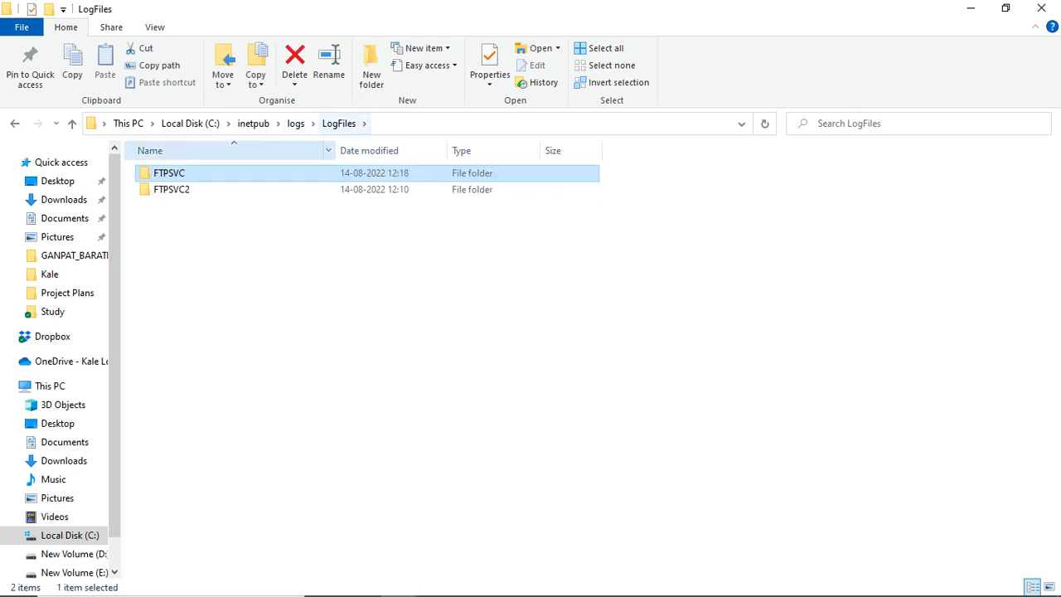
double_click(171, 189)
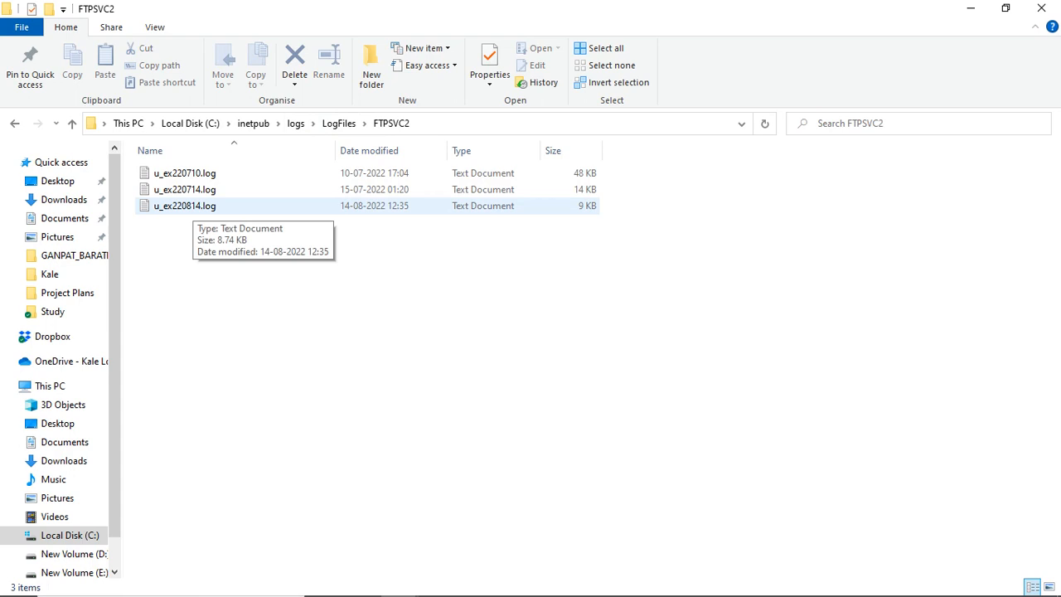
Open u_ex220814.log from the FTPSVC2 folder in a maximized window, review its oldest and newest entries, and close it
double_click(184, 206)
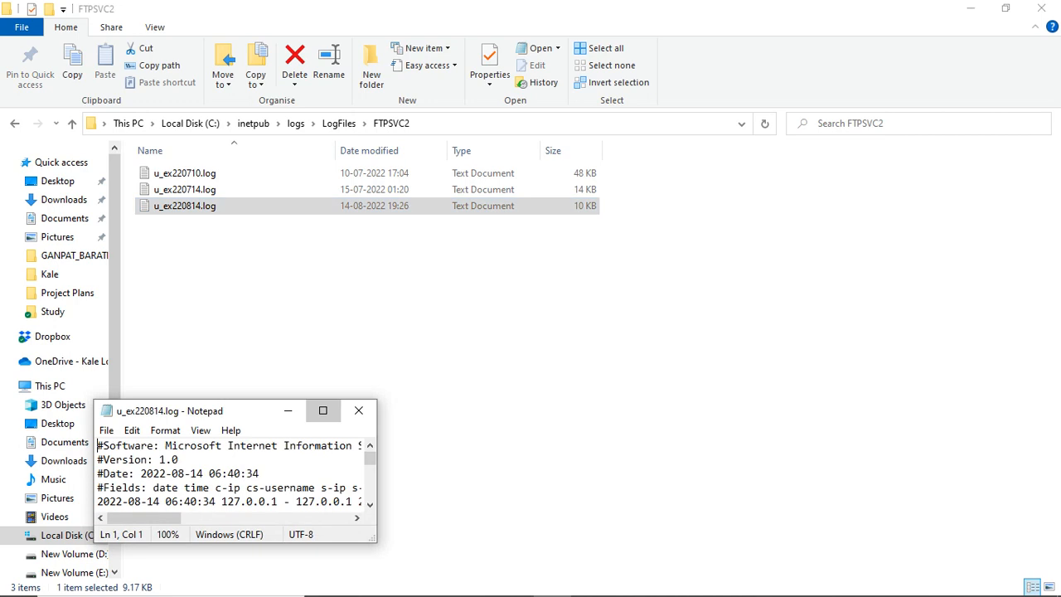
click(322, 410)
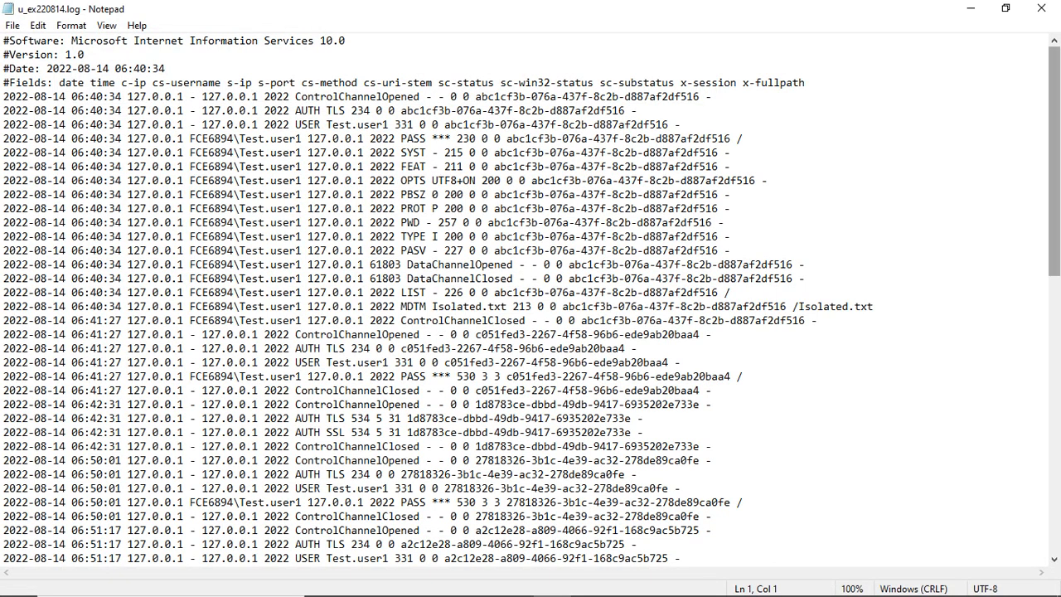
scroll(530, 298, down, 15)
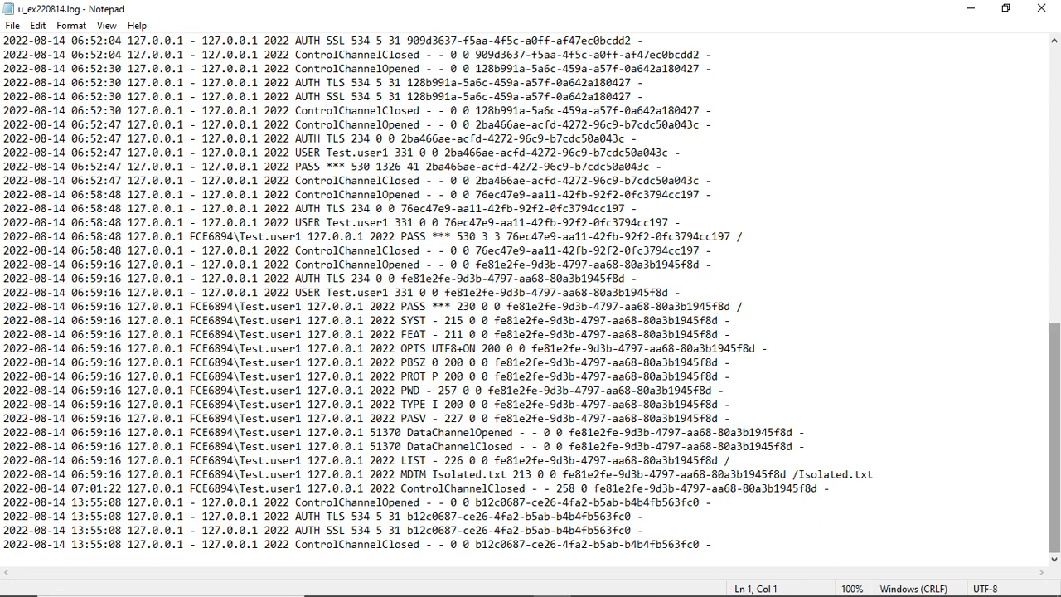
scroll(530, 298, up, 15)
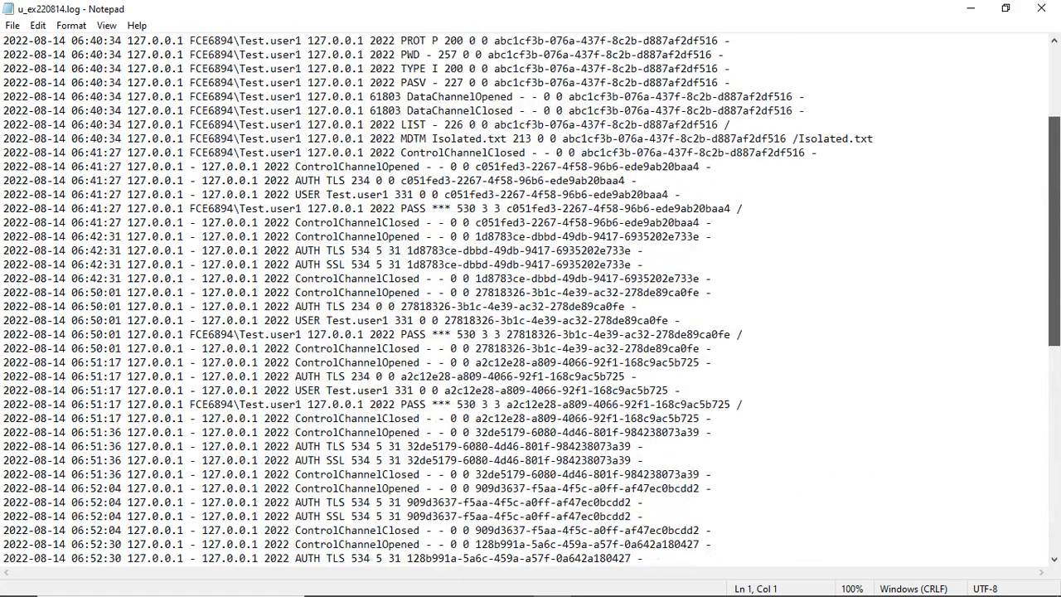
drag(1054, 161, 1054, 438)
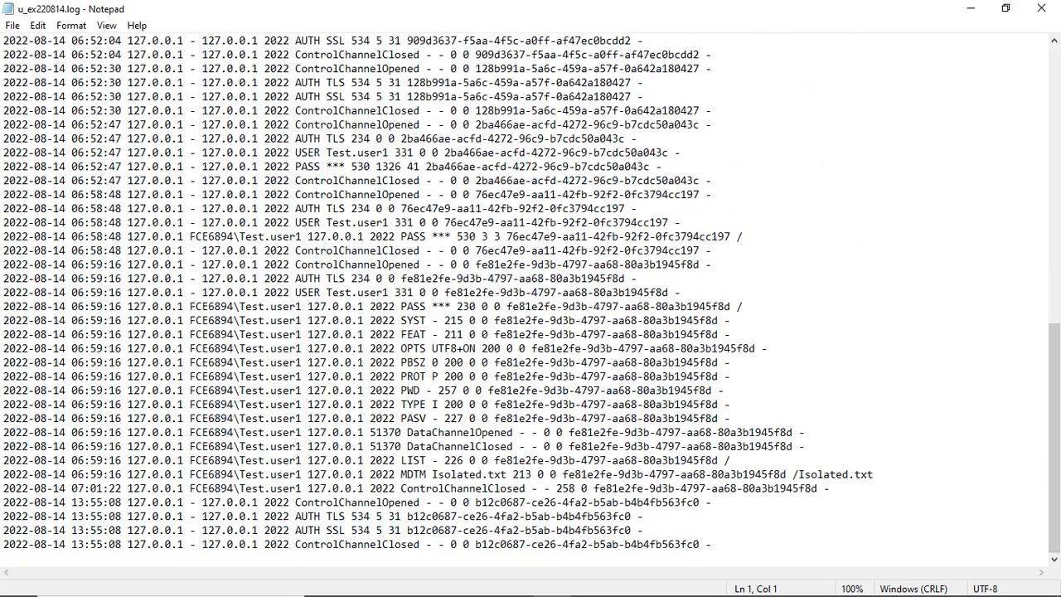
drag(1054, 438, 1054, 161)
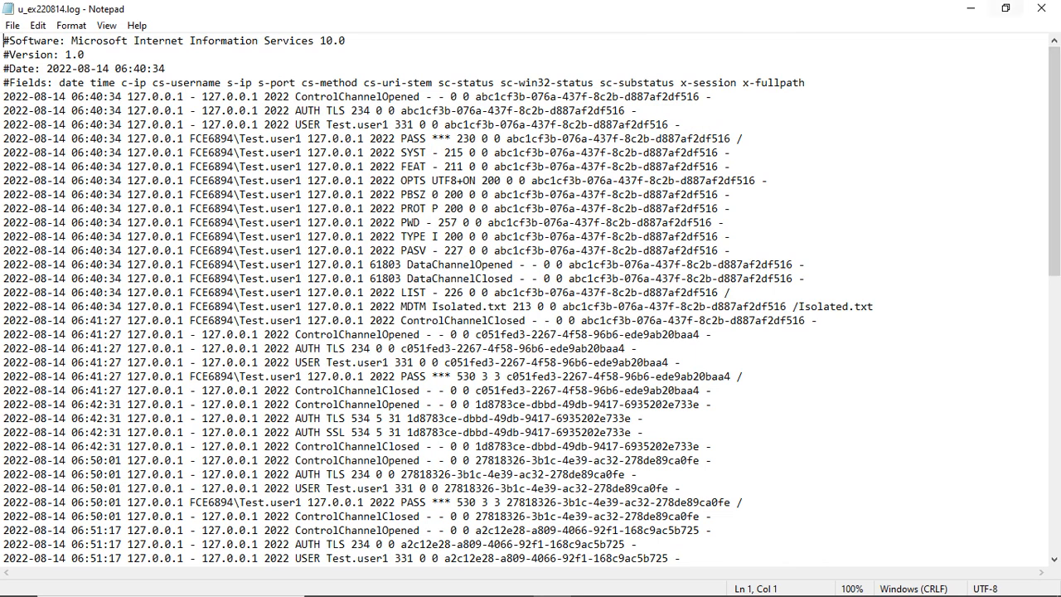
click(1041, 8)
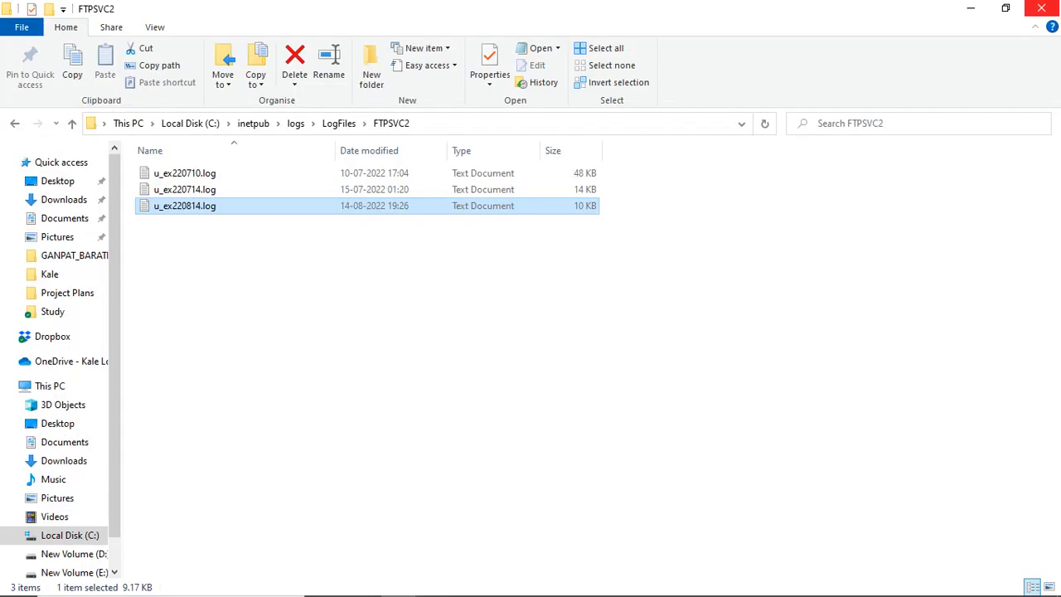
Open u_ex220814.log from the FTPSVC folder, check its AUTH TLS and AUTH SSL entries, and close it
click(339, 123)
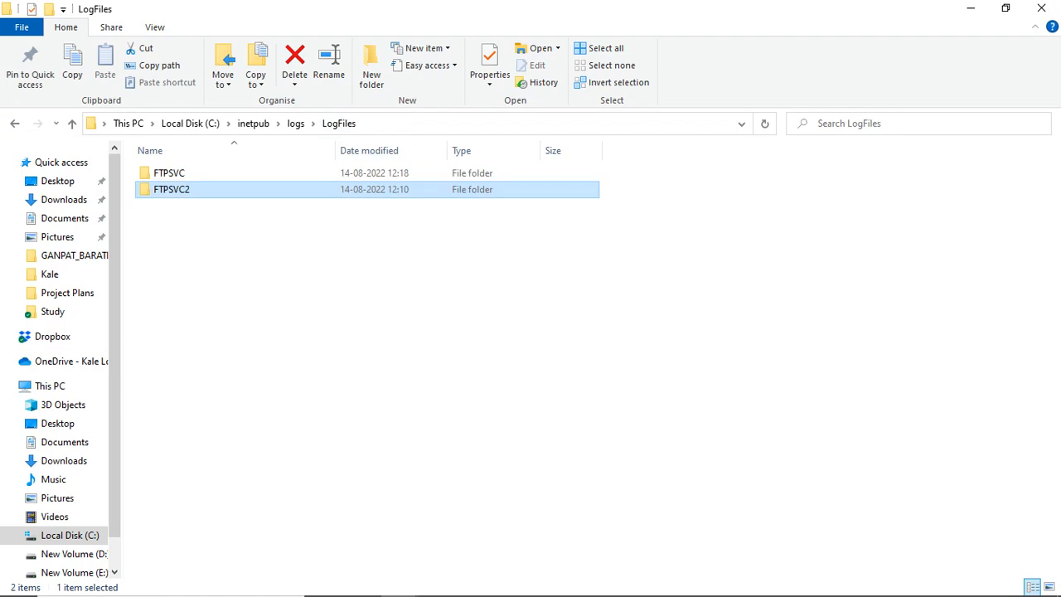
click(172, 173)
double_click(173, 173)
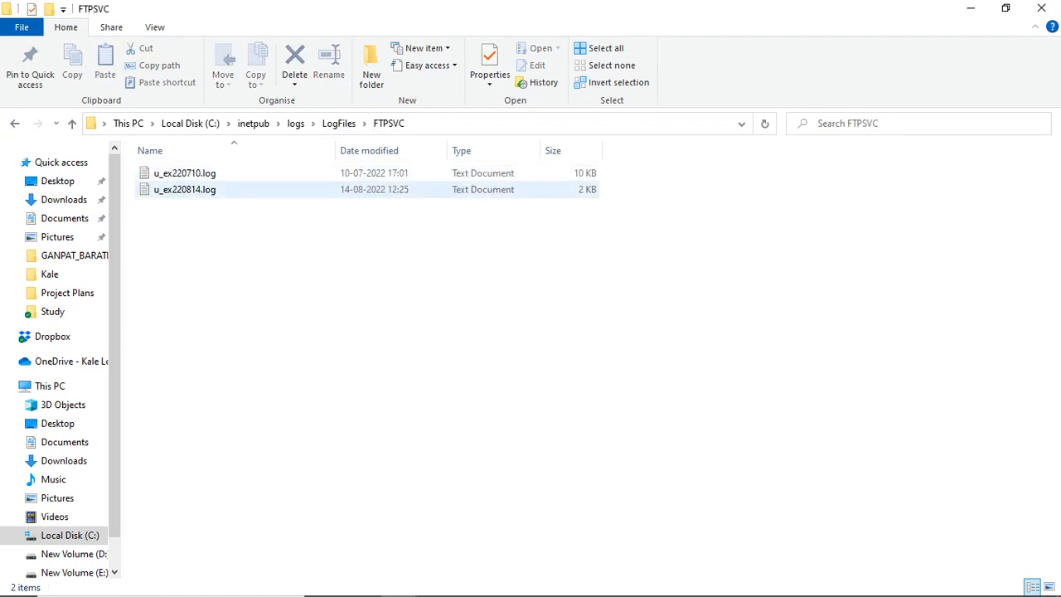
double_click(184, 189)
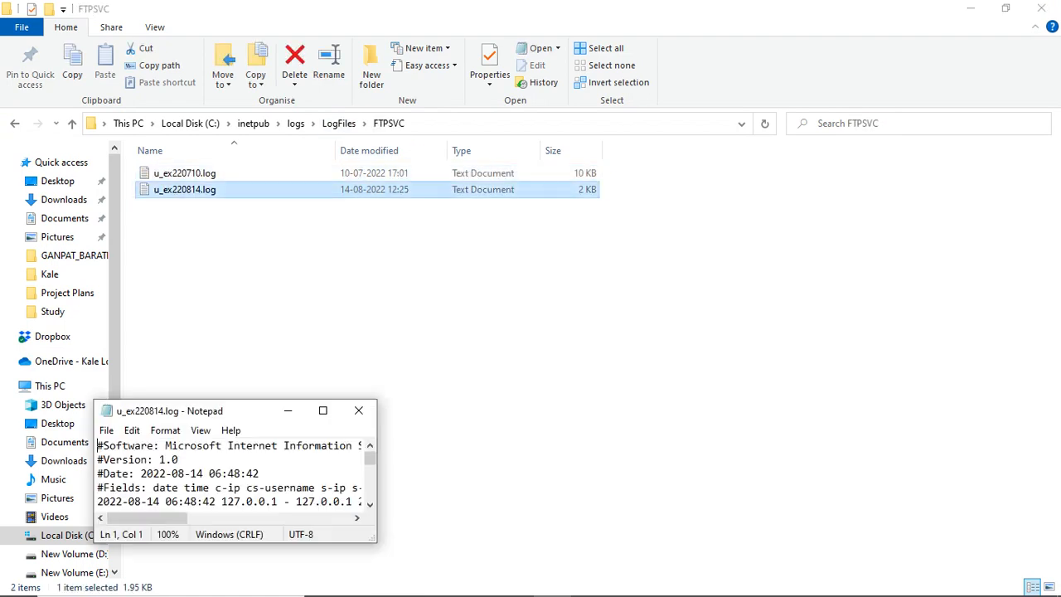
click(323, 410)
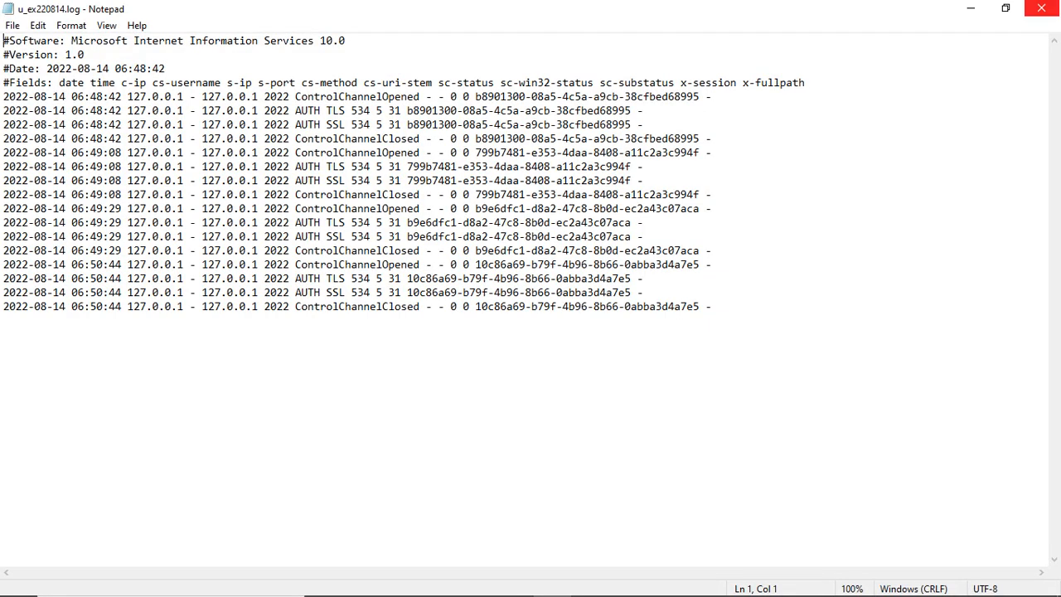
click(1041, 8)
Switch to FileZilla and try connecting to the saved site ftp.avicrowntech.com two more times
key(alt+Tab)
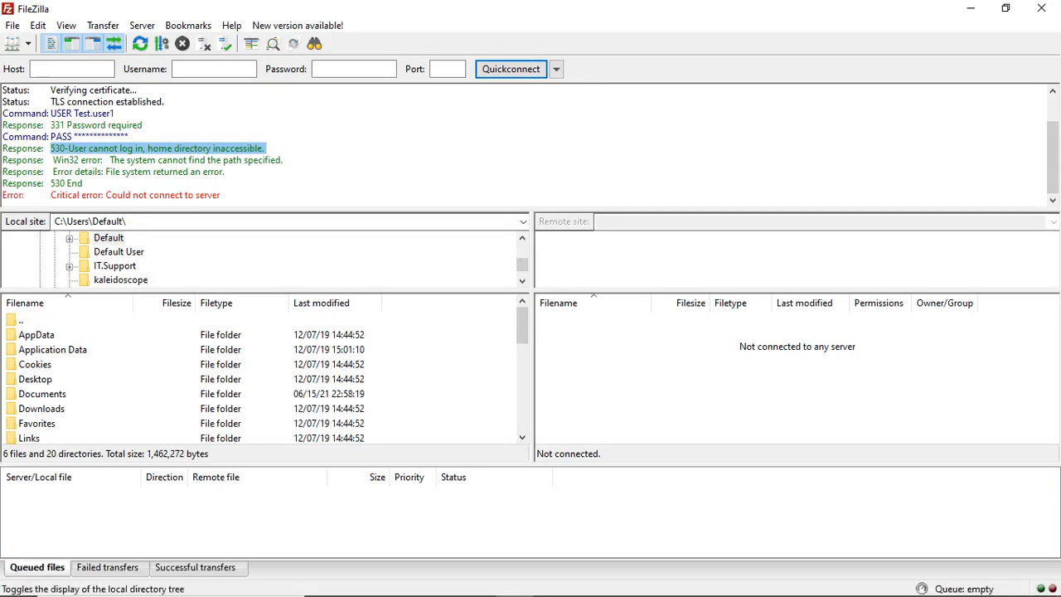
click(28, 43)
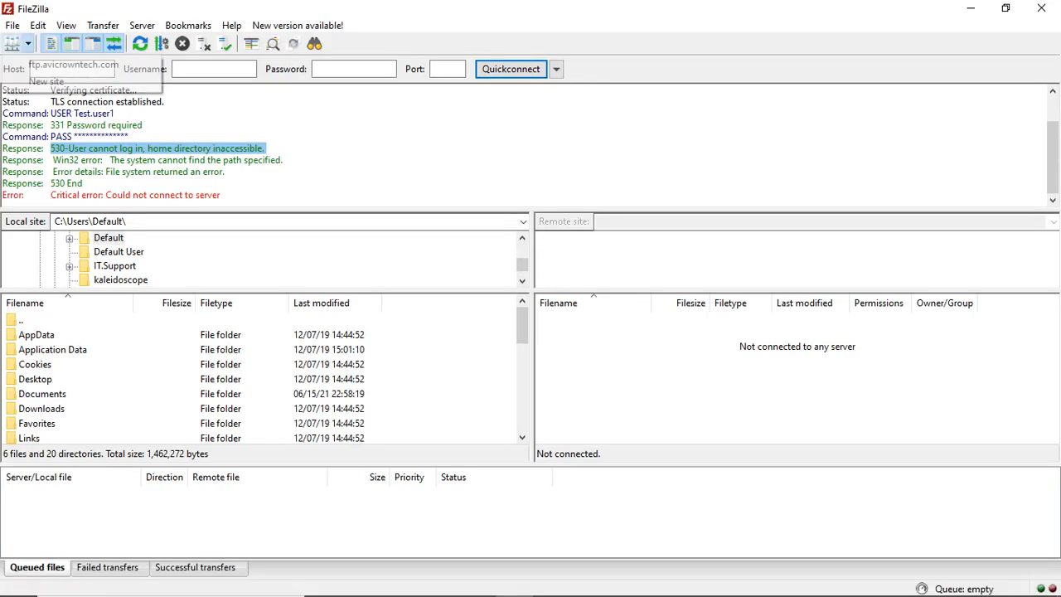
click(70, 65)
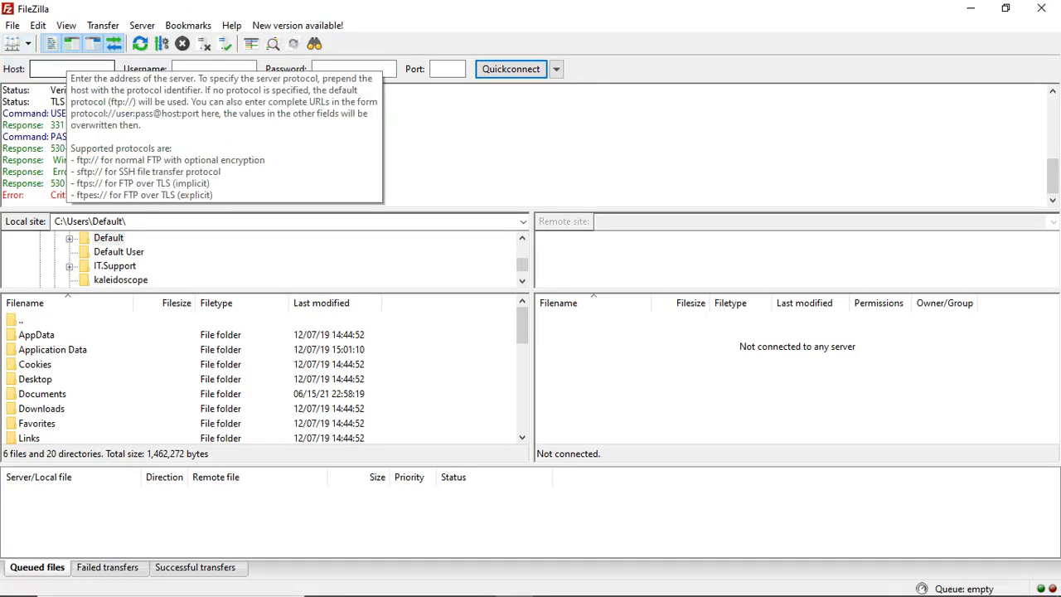
click(28, 43)
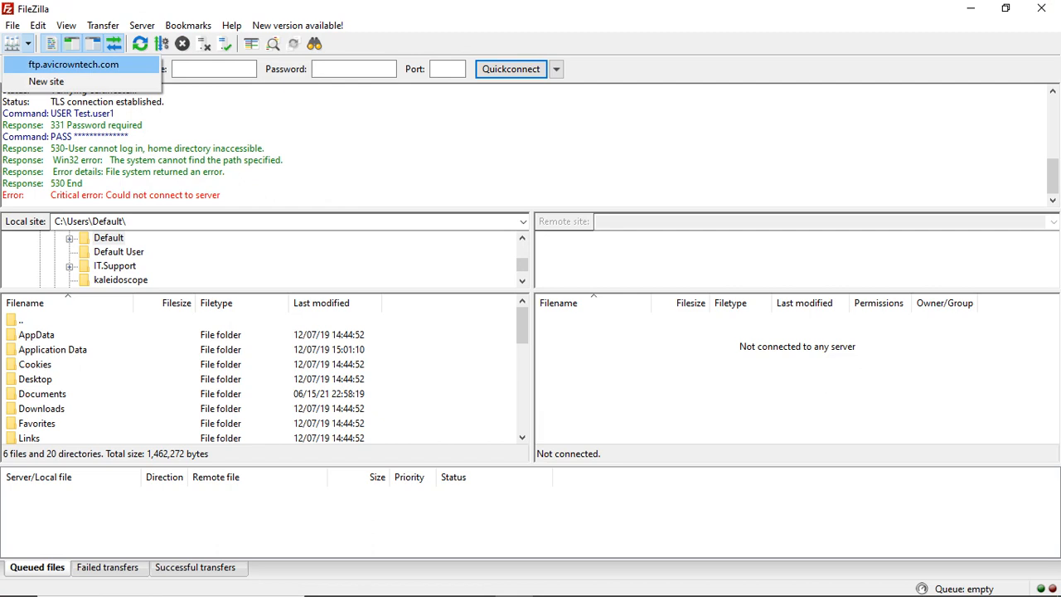
click(70, 65)
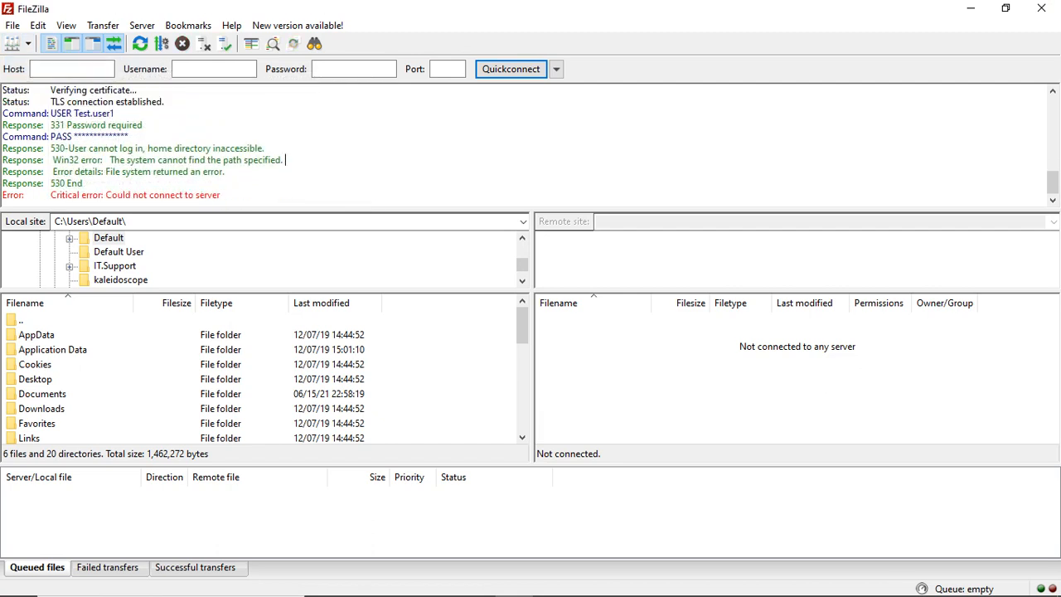
Switch to File Explorer, reopen the FTPSVC2 folder's u_ex220814.log in a maximized window, and go to its newest entries
mouse_move(400, 592)
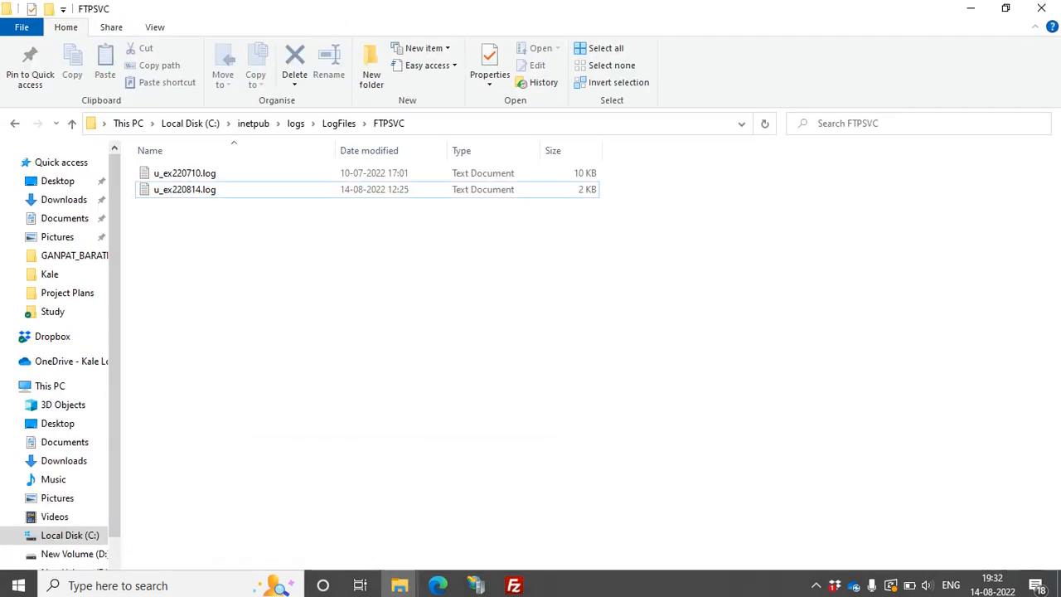
click(338, 123)
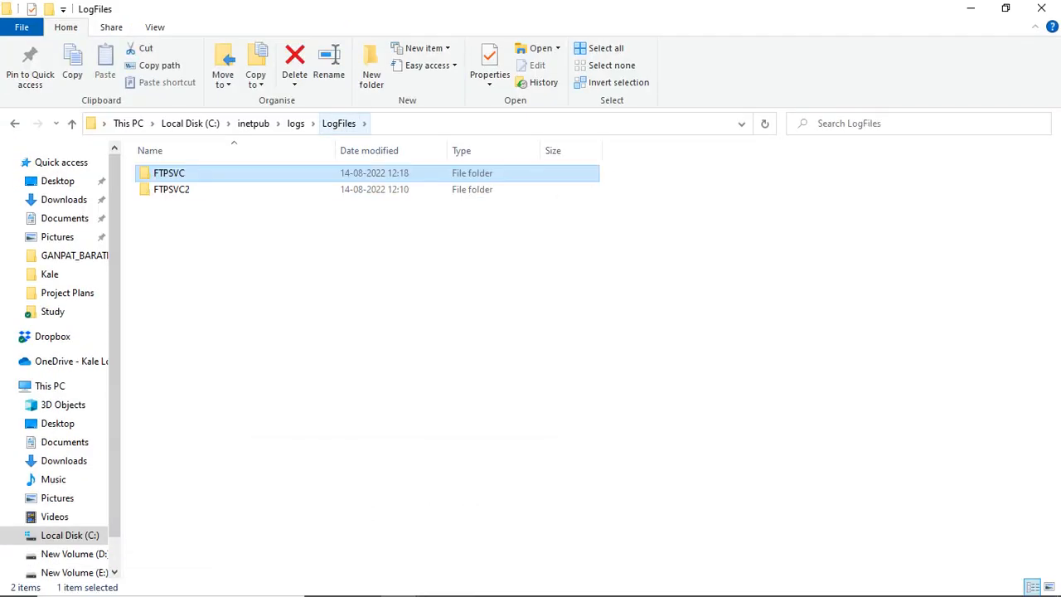
double_click(174, 189)
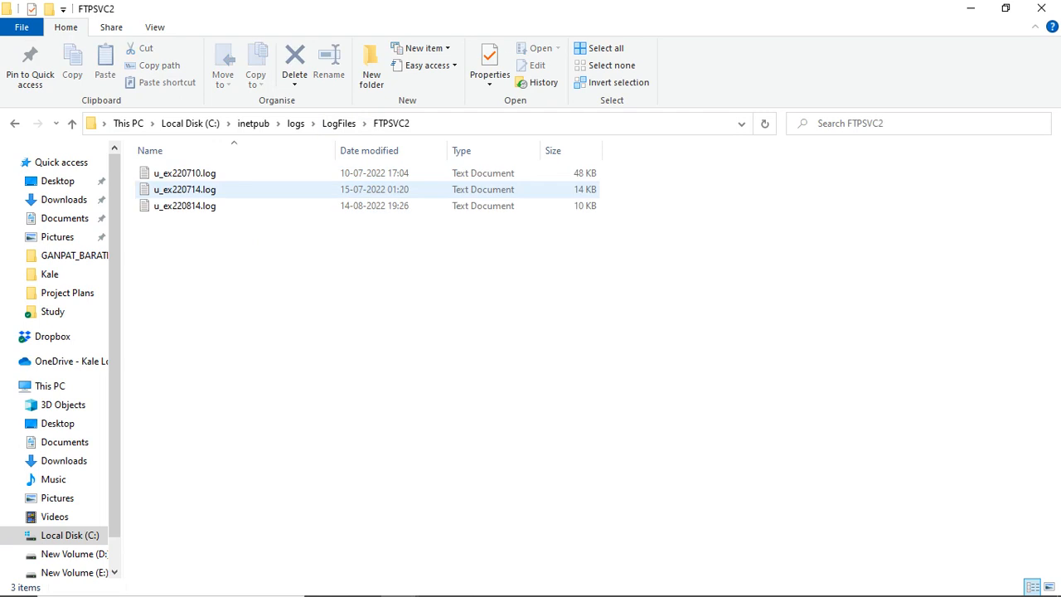
double_click(184, 206)
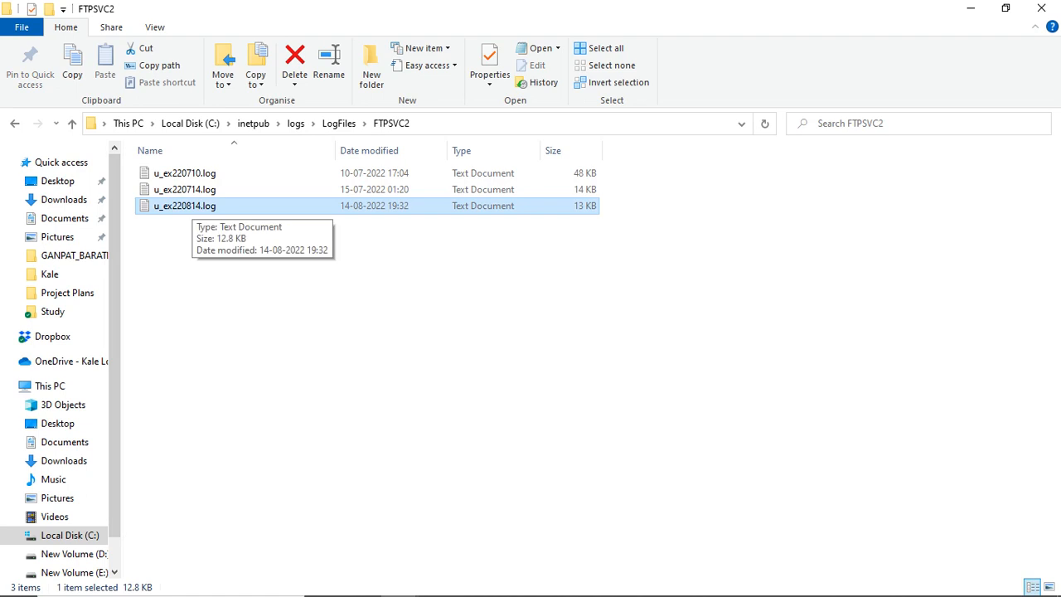
double_click(184, 206)
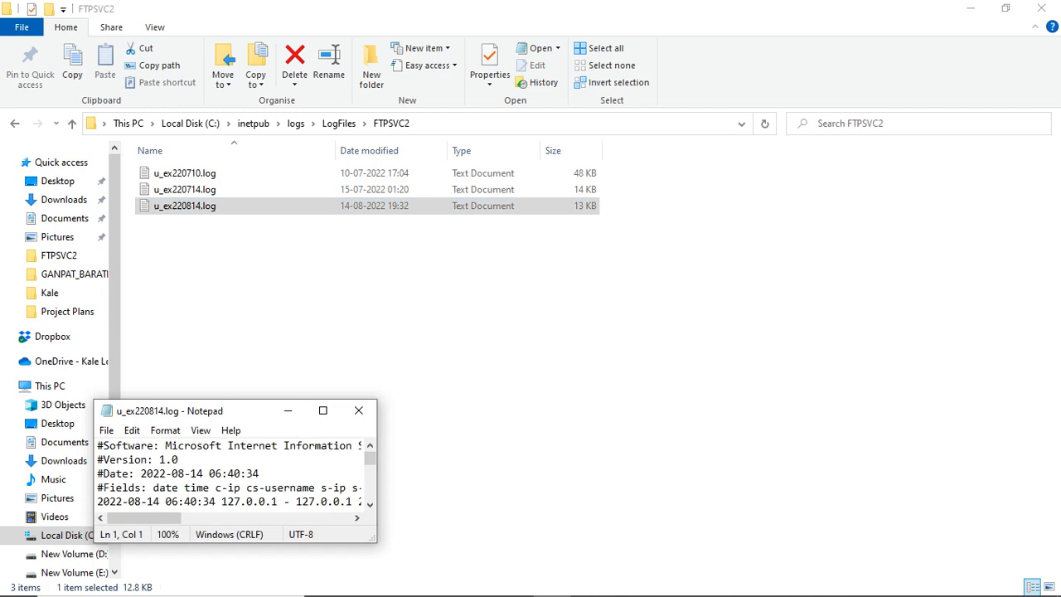
click(324, 410)
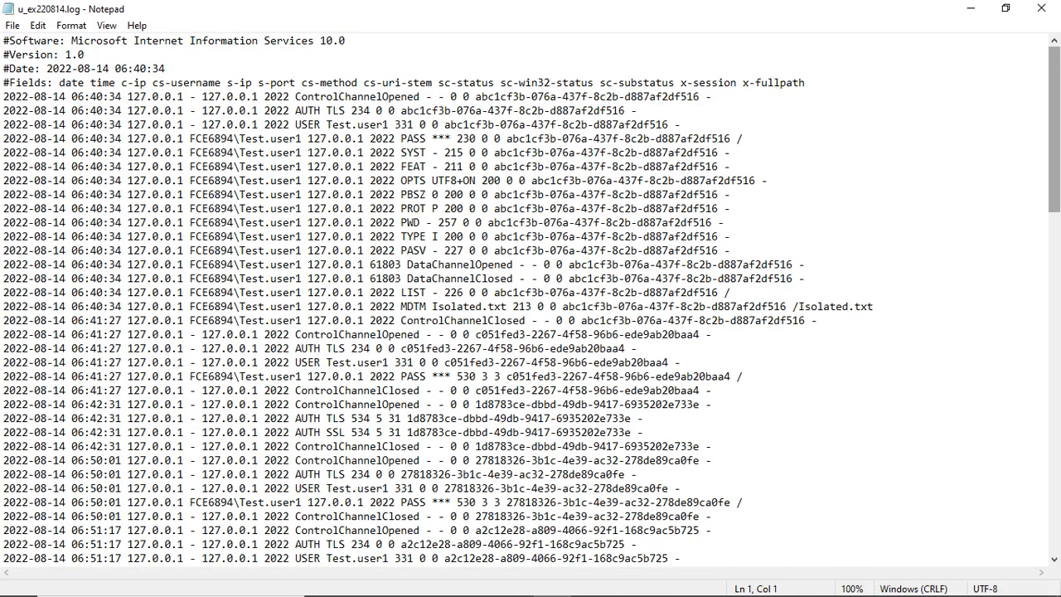
scroll(530, 299, down, 20)
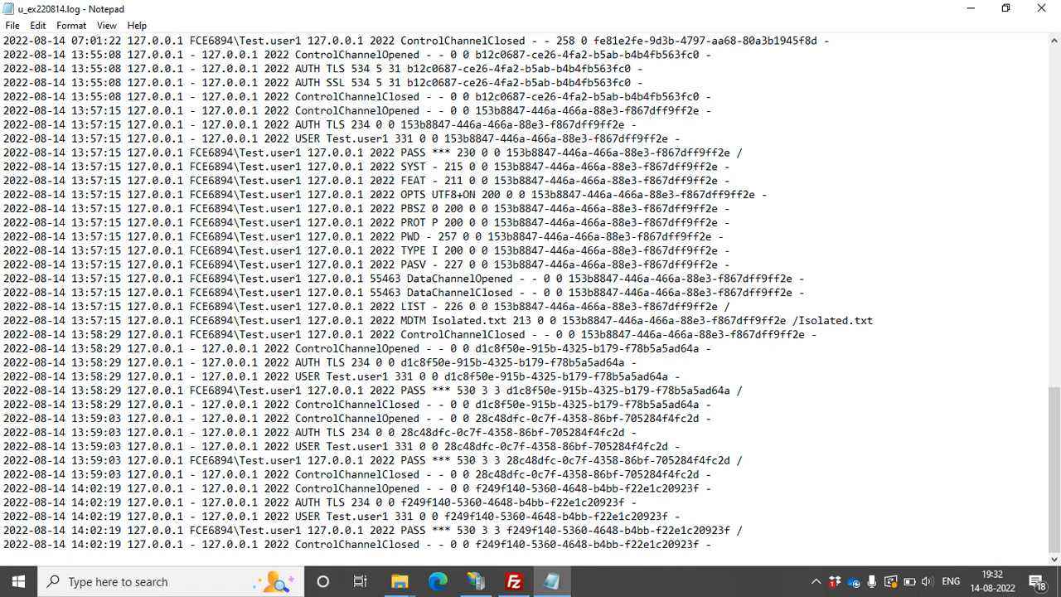
Check the date and time stamps of the last entries in the log against the latest connection attempts
drag(3, 544, 127, 544)
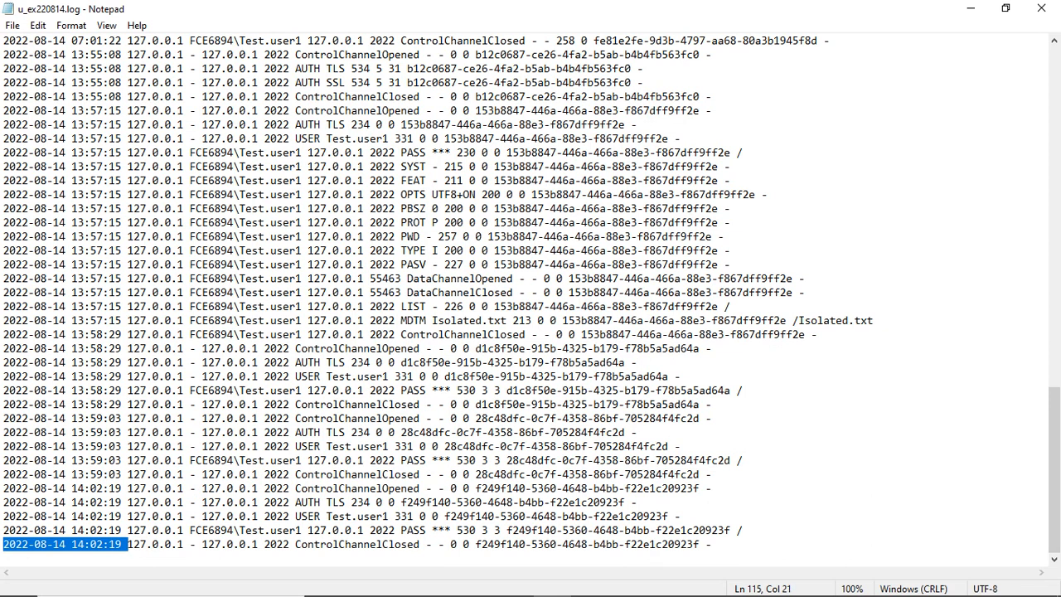
scroll(526, 299, up, 4)
scroll(526, 299, down, 4)
drag(72, 543, 128, 530)
click(128, 529)
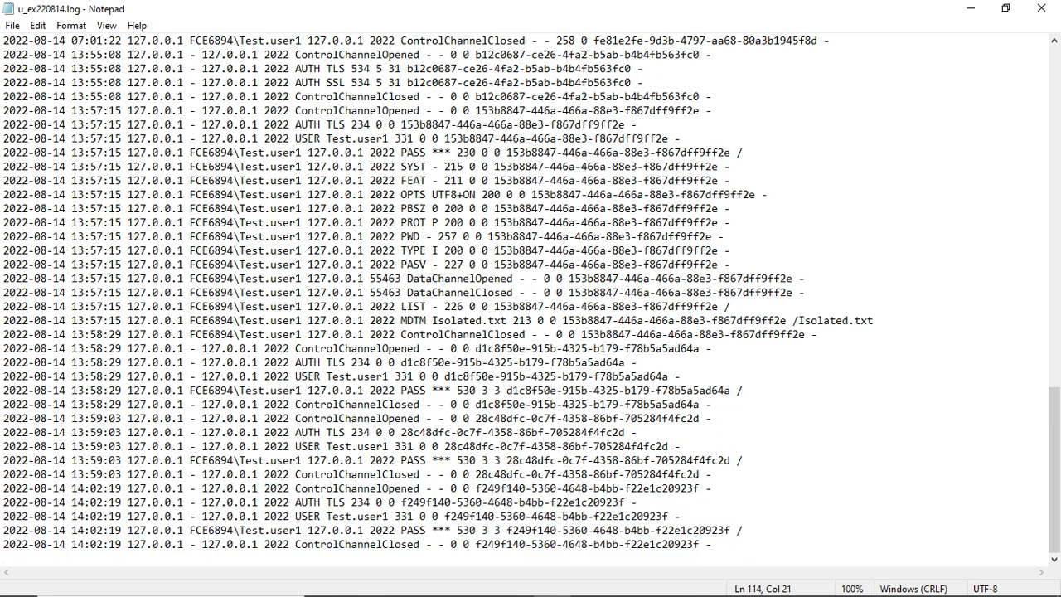
Examine the user account, PASS command and ControlChannelClosed fields in the last log entries, plus the AUTH TLS entry at 13:58:29
click(147, 502)
drag(202, 530, 301, 530)
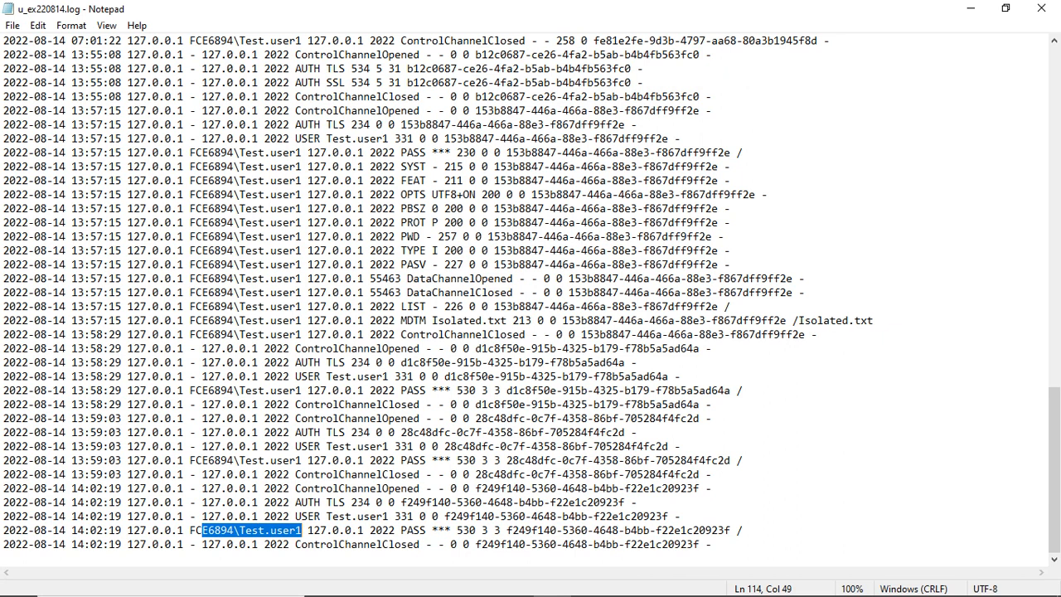
drag(401, 529, 457, 529)
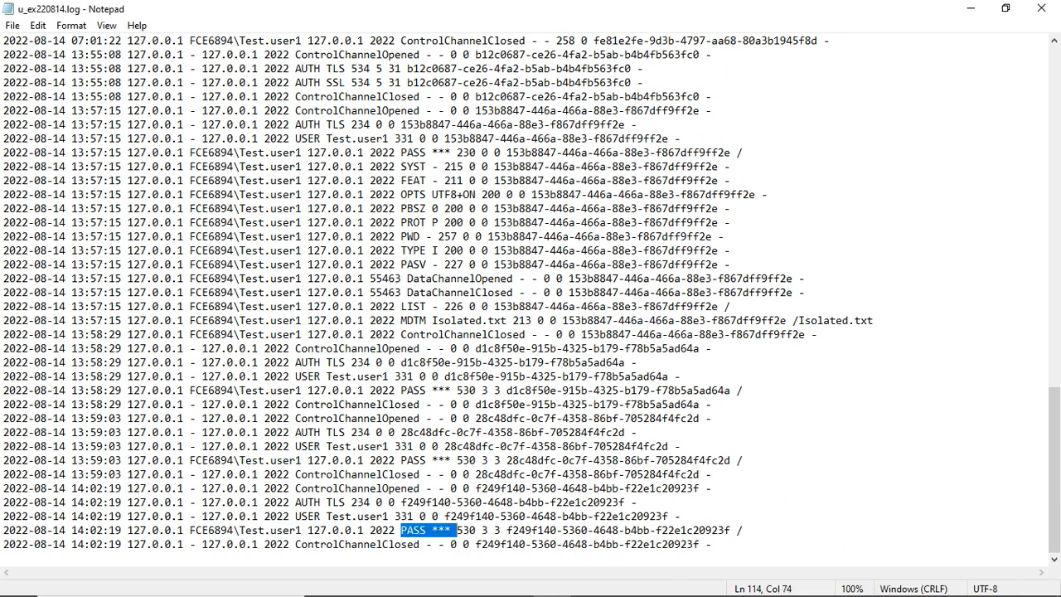
drag(300, 544, 420, 544)
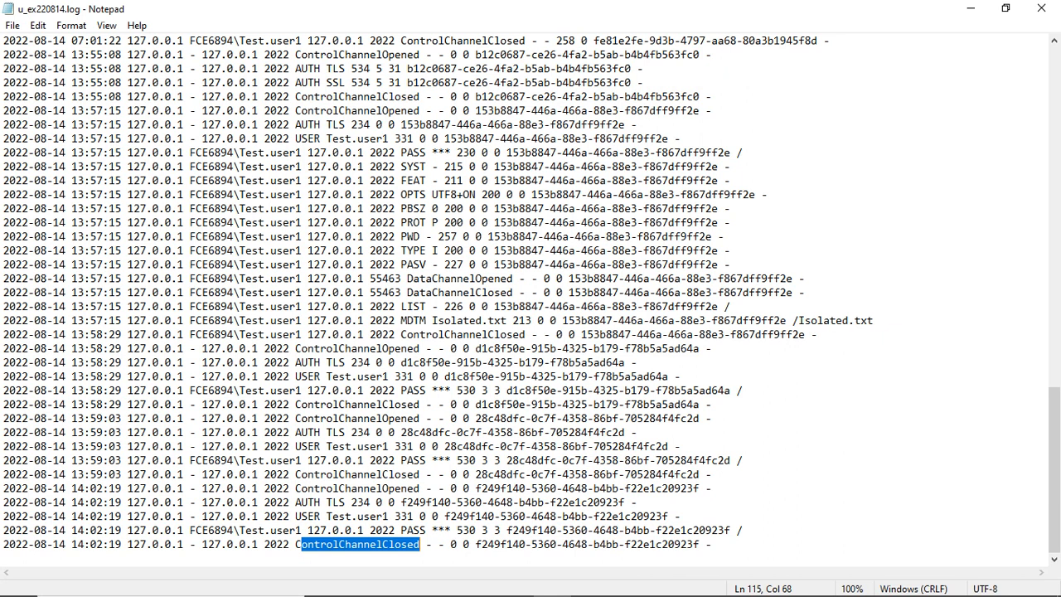
drag(71, 362, 495, 363)
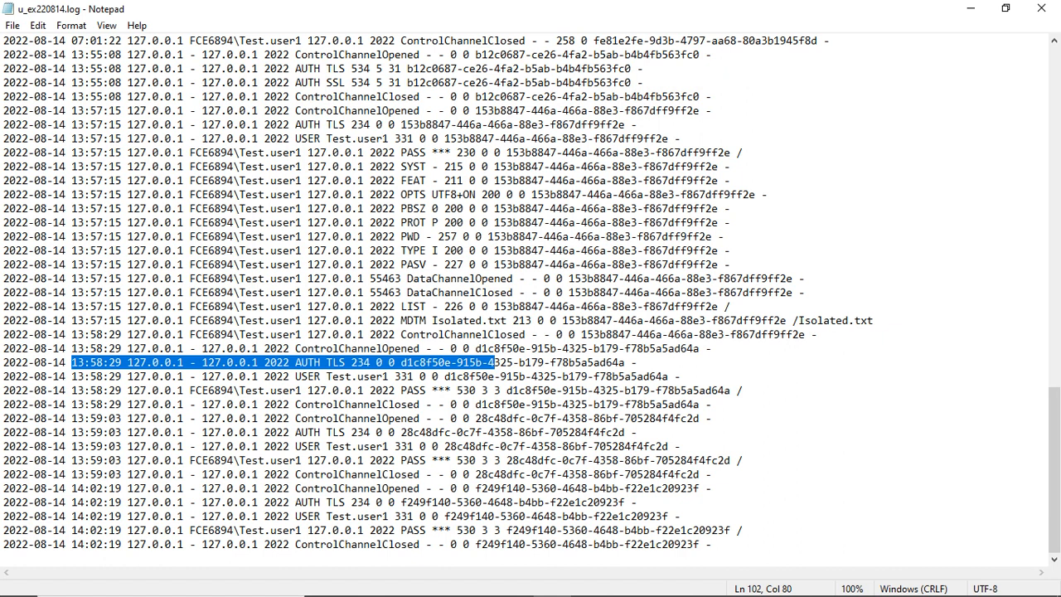
click(361, 377)
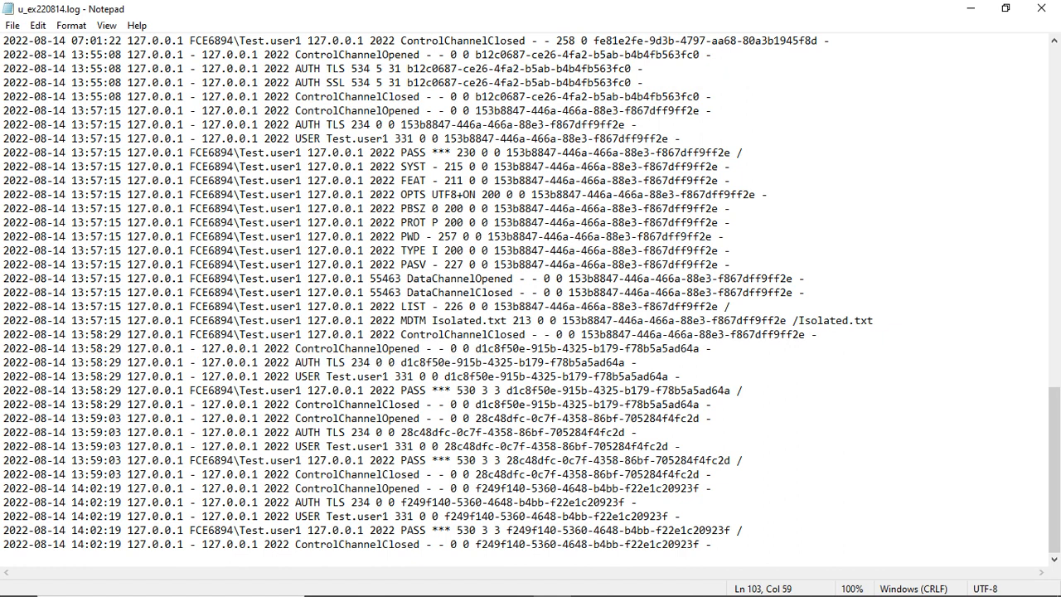
Examine the USER, PASS and ControlChannelClosed entries of the 13:58:29 connection, continuing into the 13:59:03 entries
drag(289, 376, 426, 376)
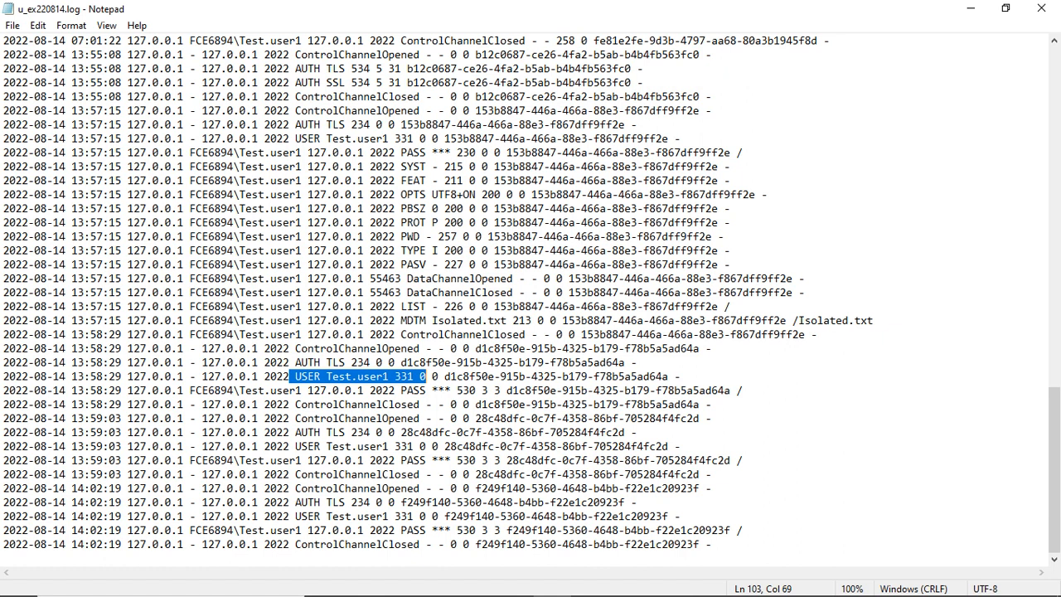
drag(227, 390, 463, 390)
drag(290, 404, 438, 404)
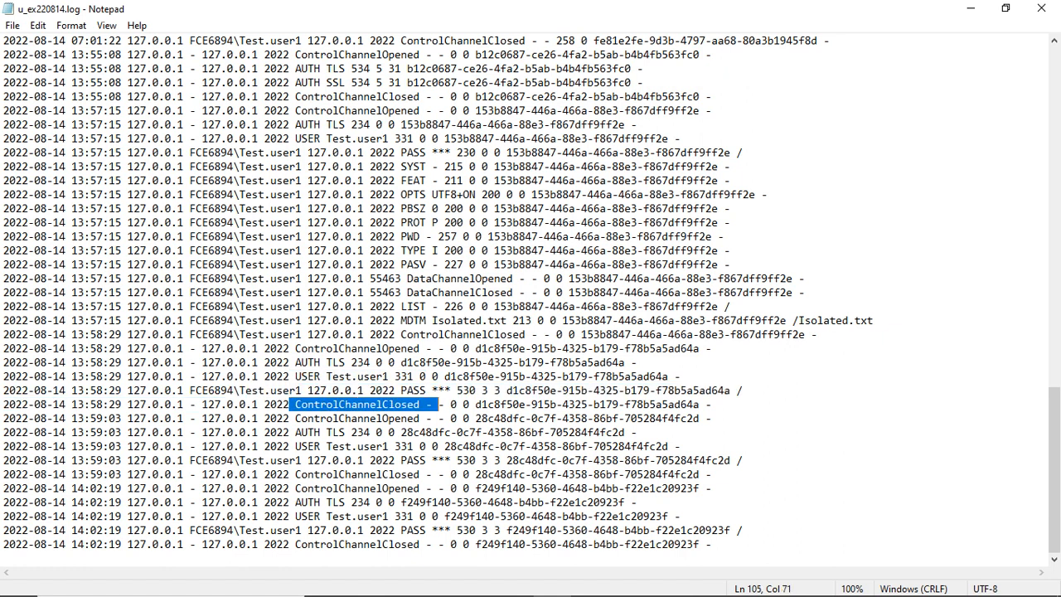
click(434, 390)
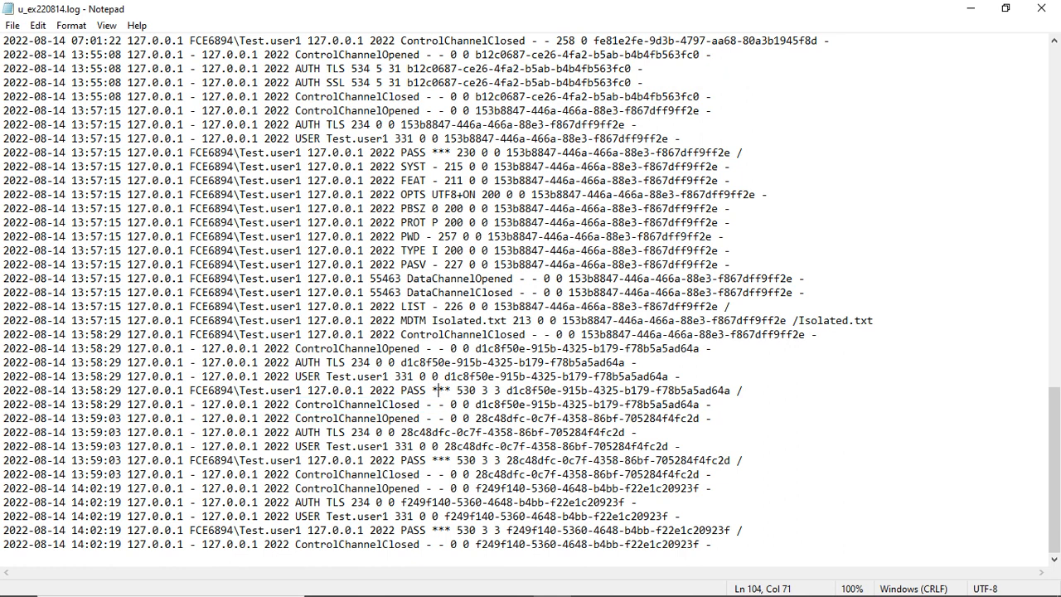
drag(332, 405, 344, 460)
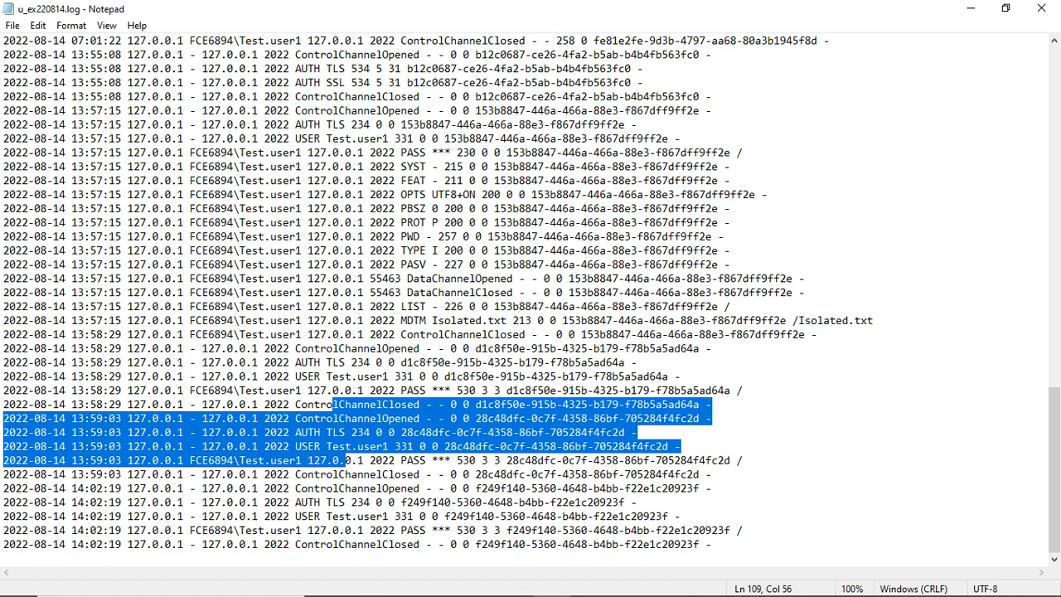
Examine the 13:57:15 session's entries for comparison, from ControlChannelOpened, AUTH TLS, USER and PASS through SYST, FEAT, PWD and TYPE
drag(4, 110, 593, 222)
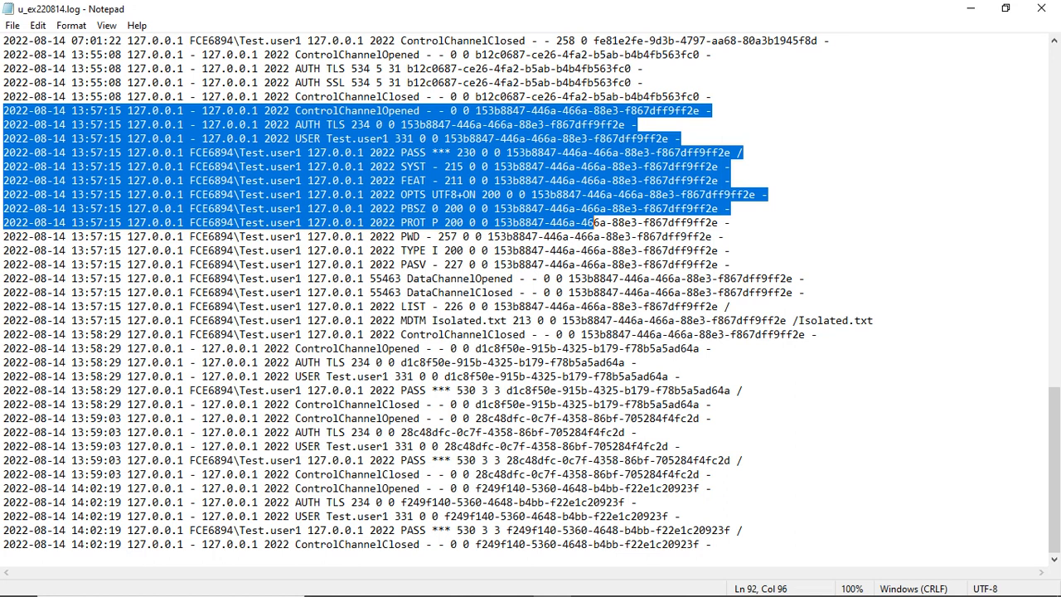
drag(326, 124, 390, 124)
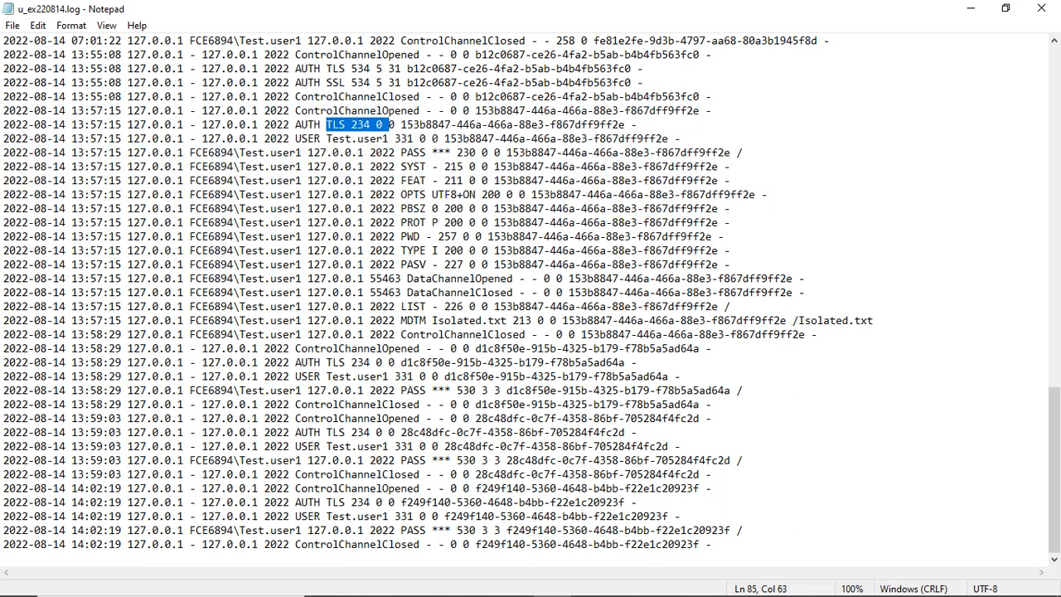
drag(319, 139, 413, 138)
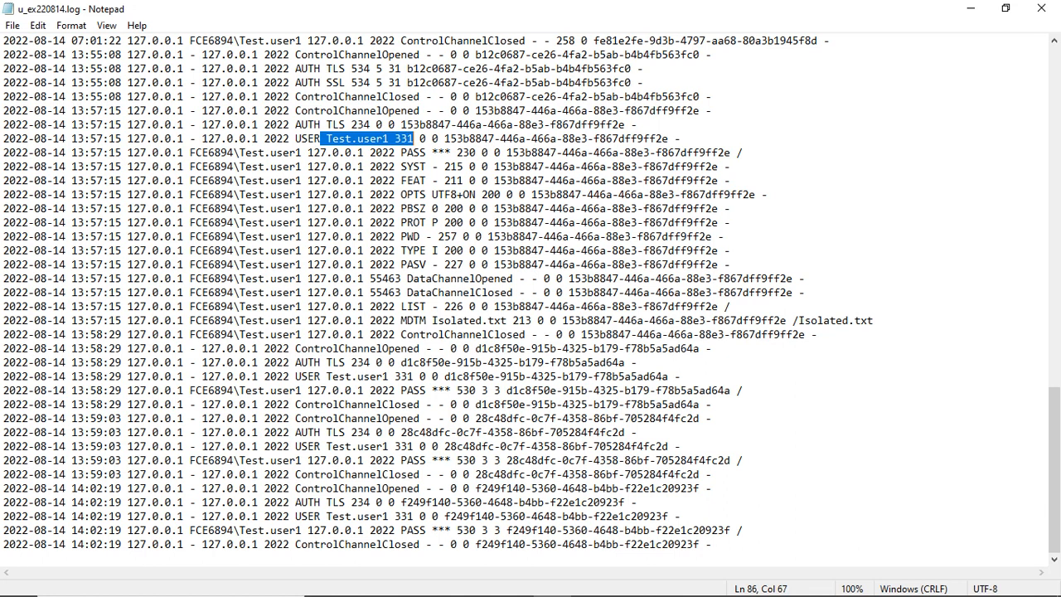
drag(327, 152, 477, 152)
drag(388, 166, 452, 166)
drag(381, 179, 453, 236)
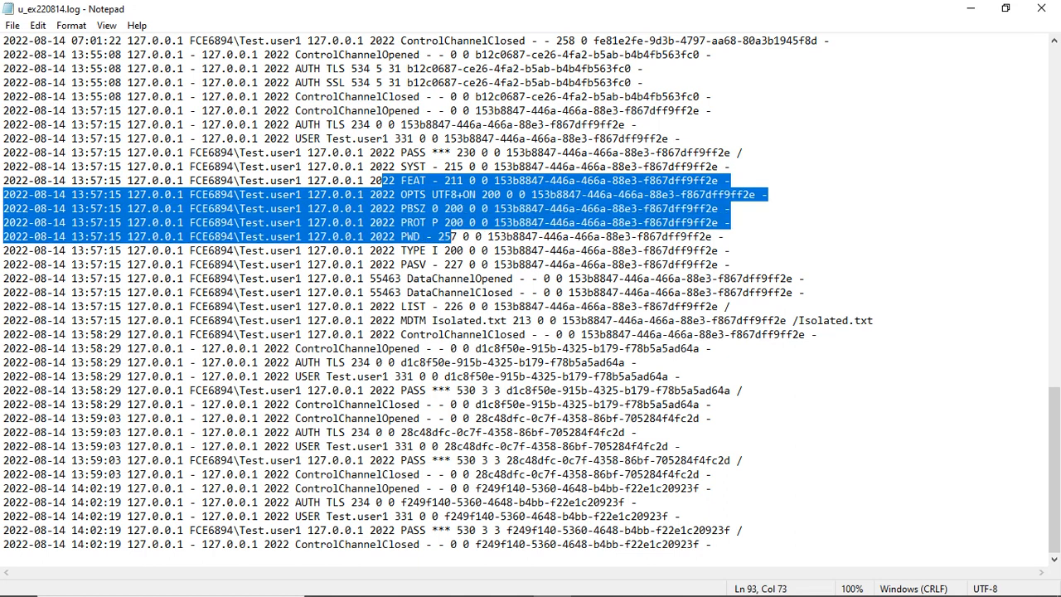
click(395, 250)
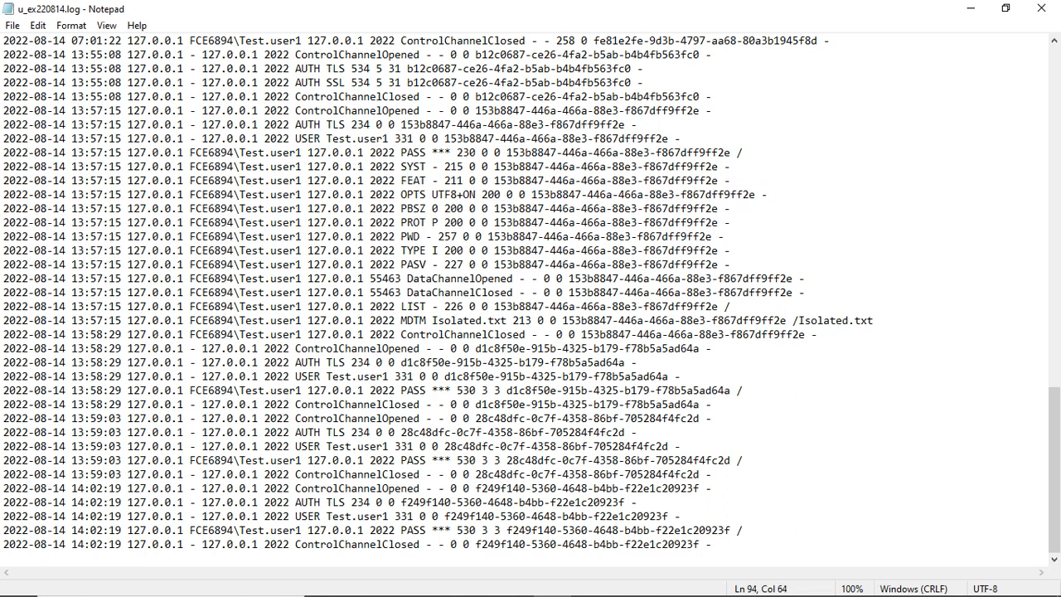
Examine the DataChannelOpened, DataChannelClosed, LIST and MDTM Isolated.txt entries of the 13:57:15 session
drag(406, 265, 525, 306)
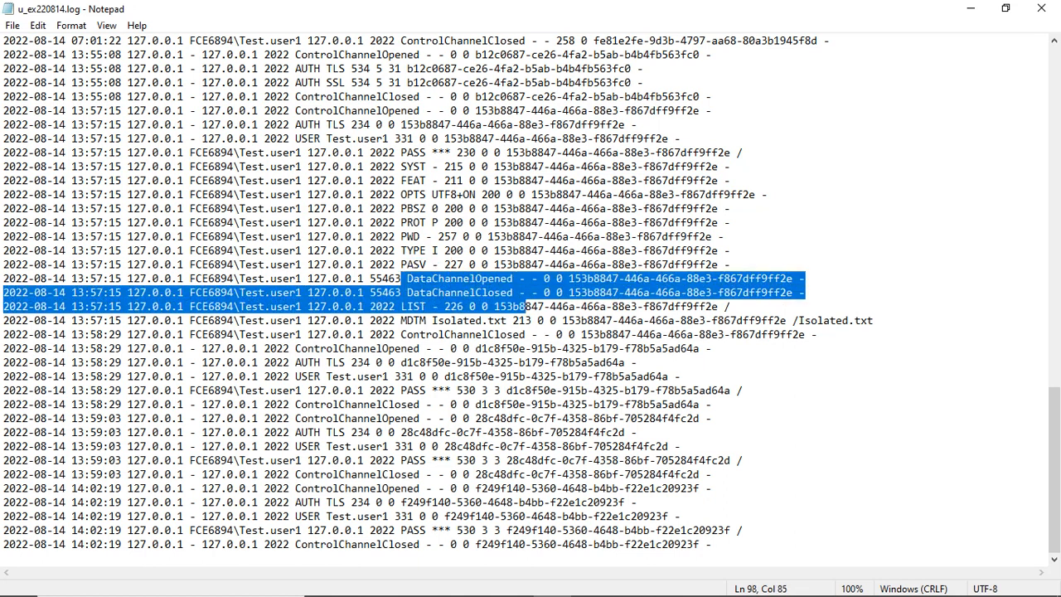
drag(388, 306, 432, 306)
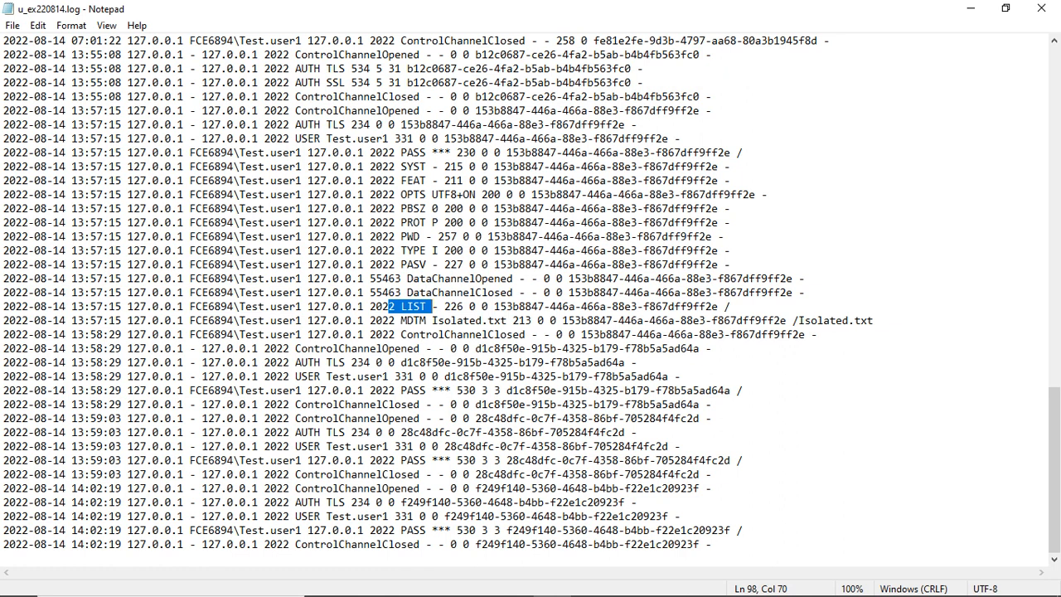
drag(401, 152, 433, 306)
click(404, 306)
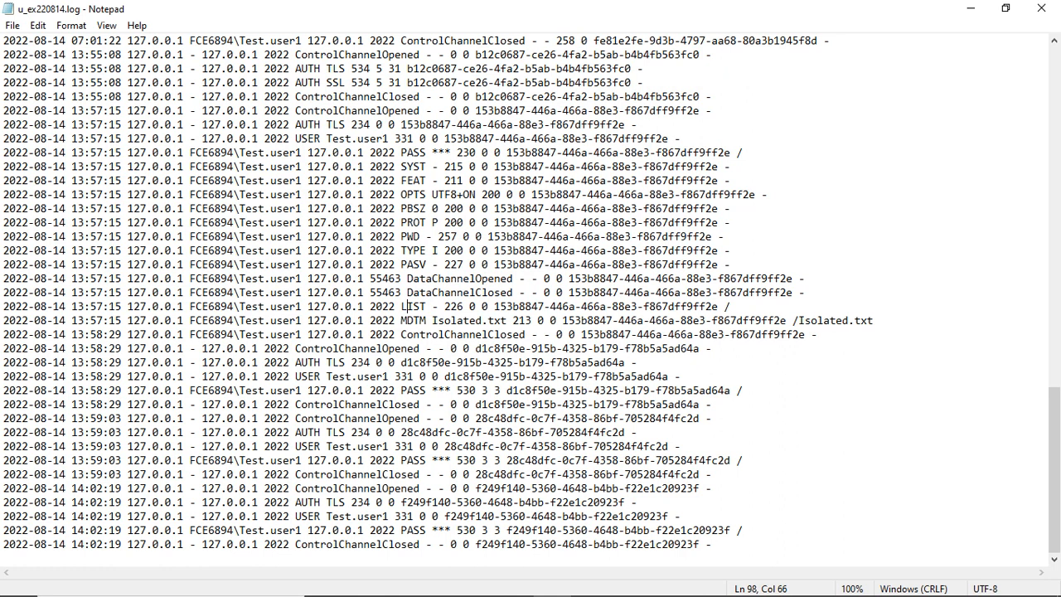
drag(401, 319, 513, 320)
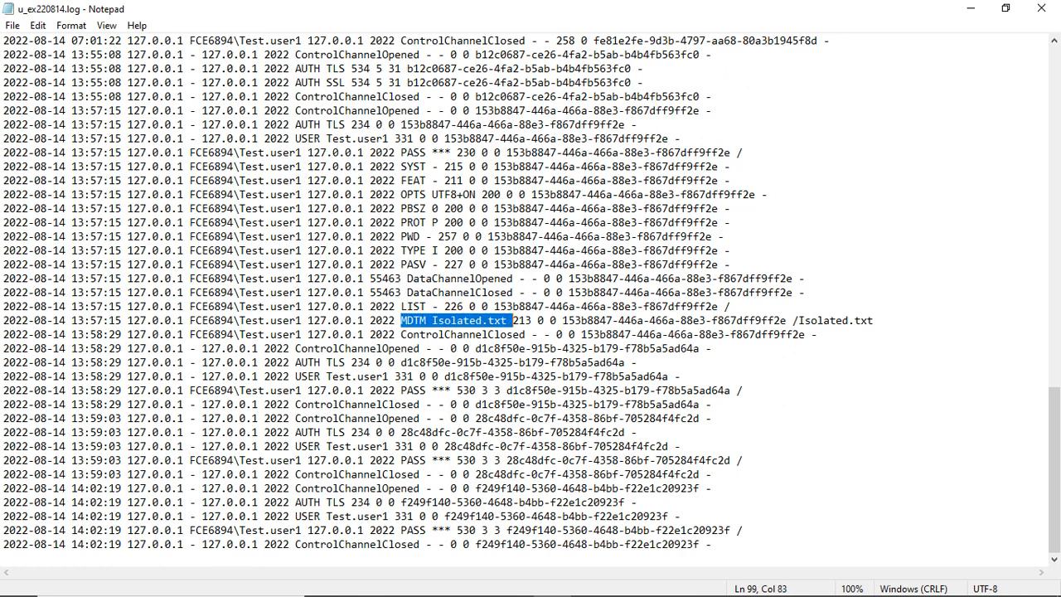
click(513, 320)
drag(431, 320, 509, 320)
Examine the PASS and ControlChannelClosed entries of the 13:59:03 connection attempt
drag(401, 460, 464, 459)
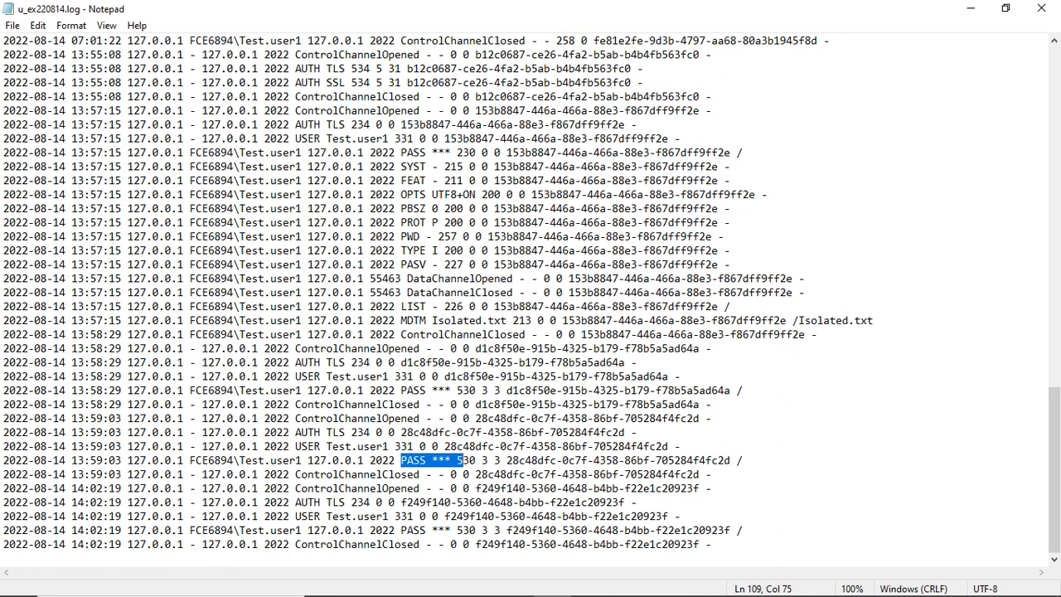
click(352, 489)
click(314, 474)
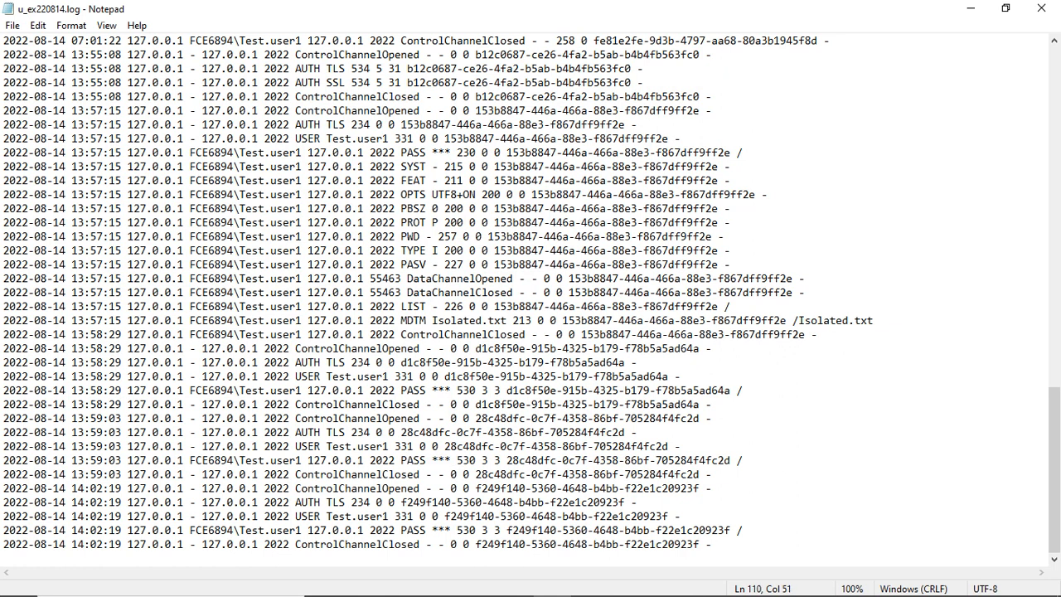
click(419, 474)
drag(423, 474, 265, 460)
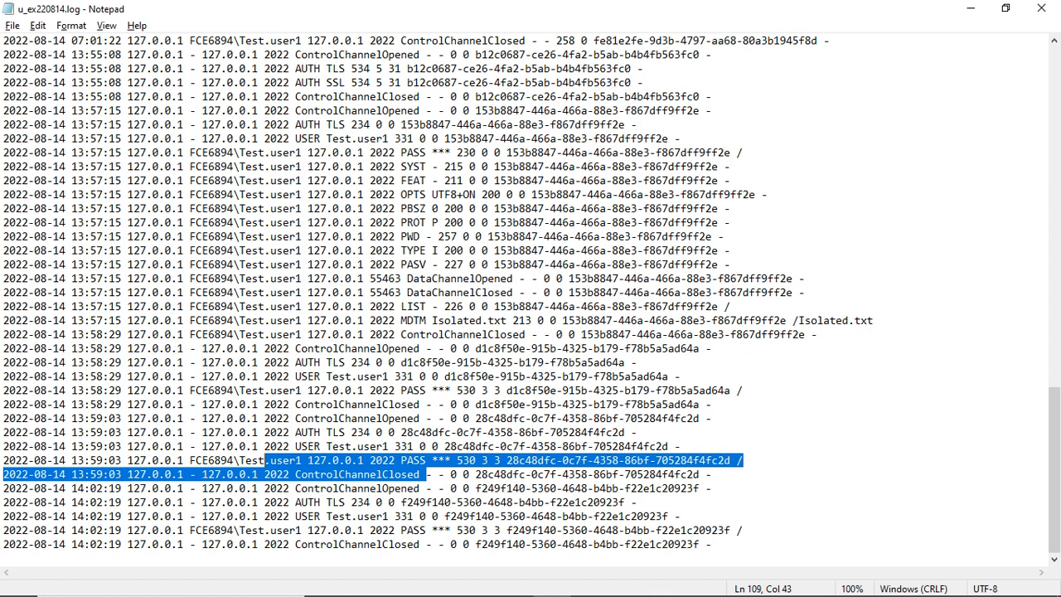
Switch to File Explorer and check the avicrowntech.com subfolder's contents, returning to the ftp.avicrowntech.com folder on drive E
key(alt+Tab)
key(alt+Tab)
key(alt+Tab)
key(alt+Tab)
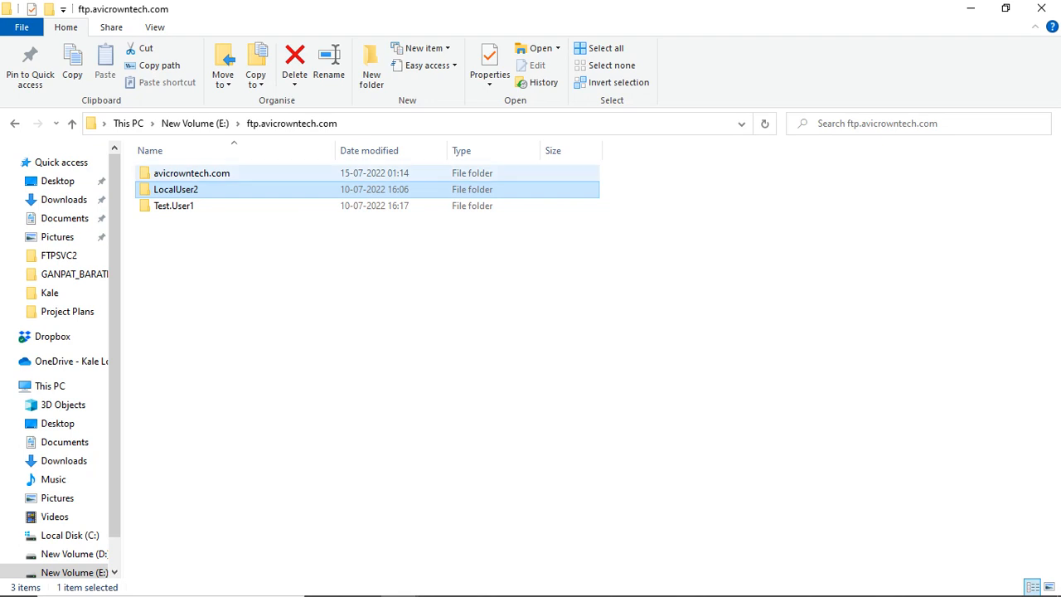
double_click(186, 173)
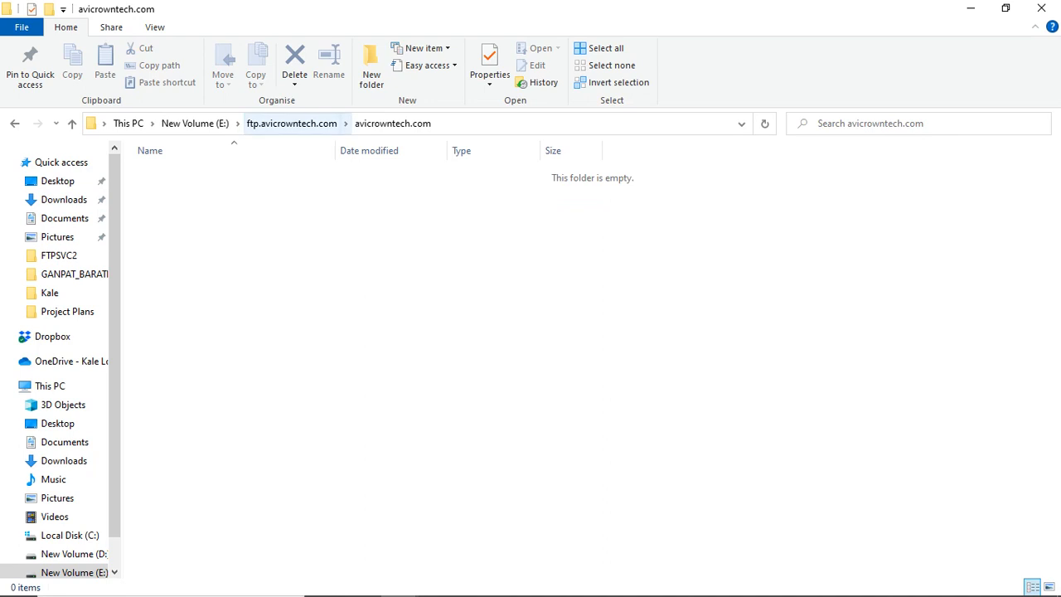
click(291, 123)
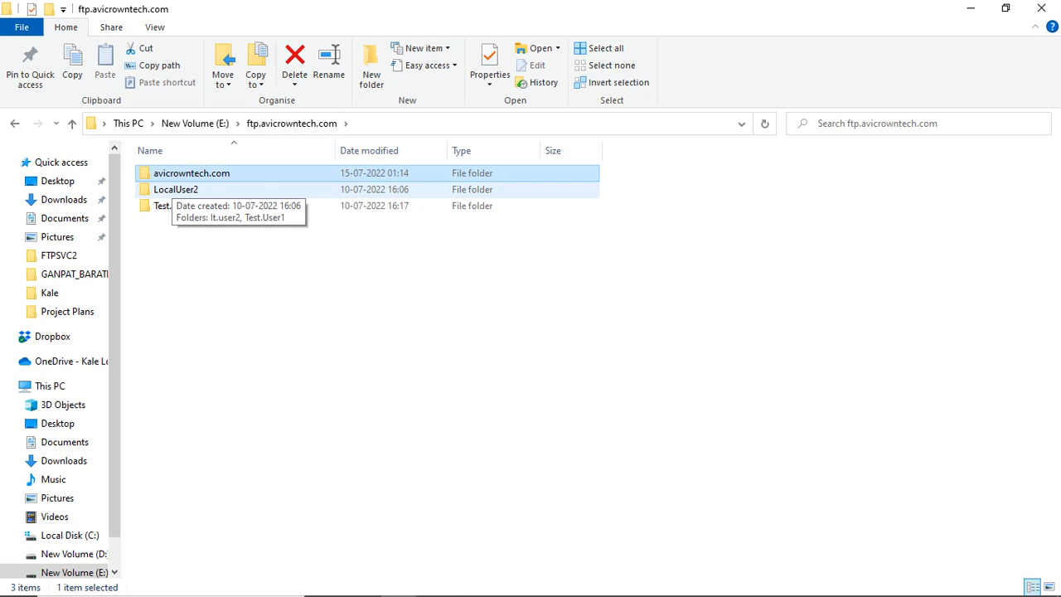
Check the user folders inside LocalUser2, including Test.User1, and return to the ftp.avicrowntech.com folder
double_click(174, 188)
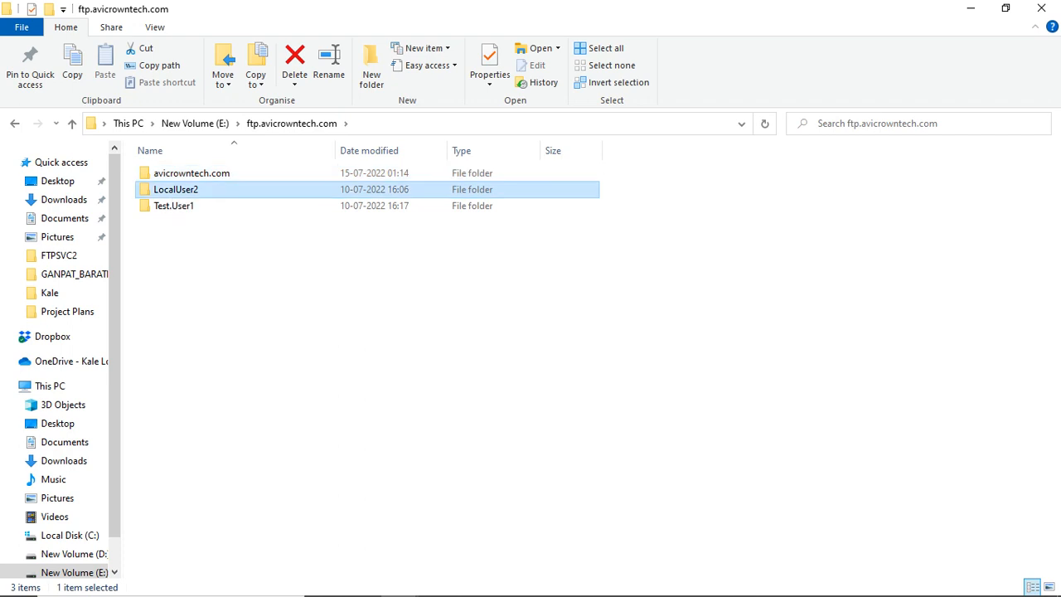
click(171, 174)
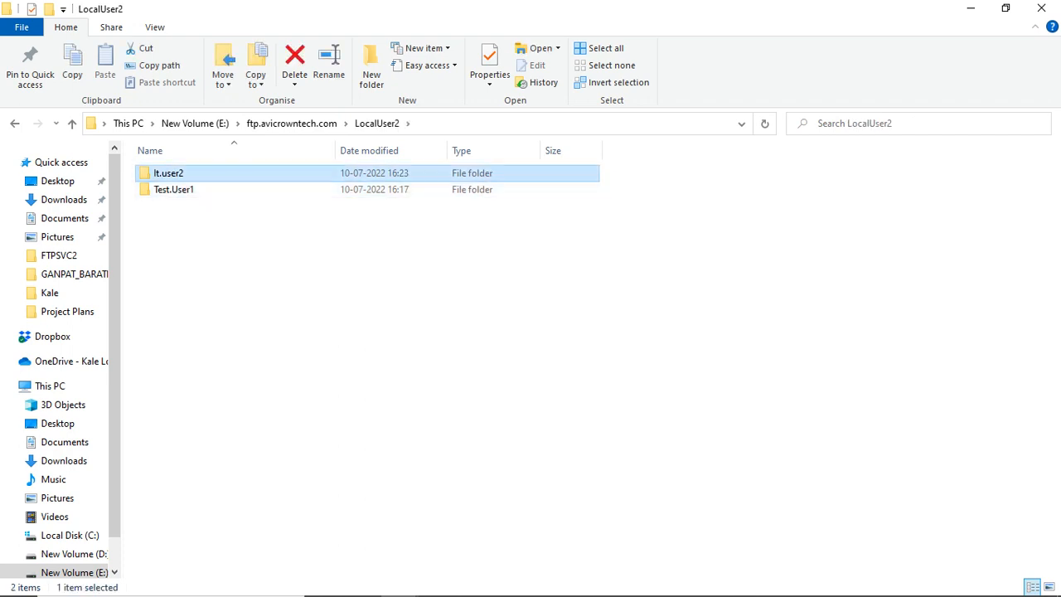
click(207, 220)
click(174, 190)
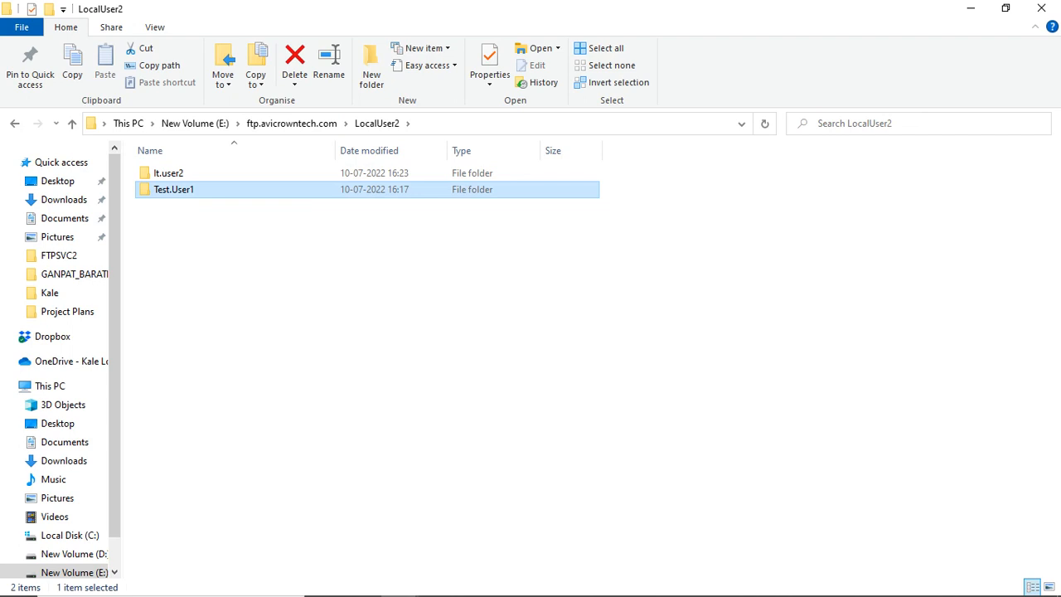
click(291, 123)
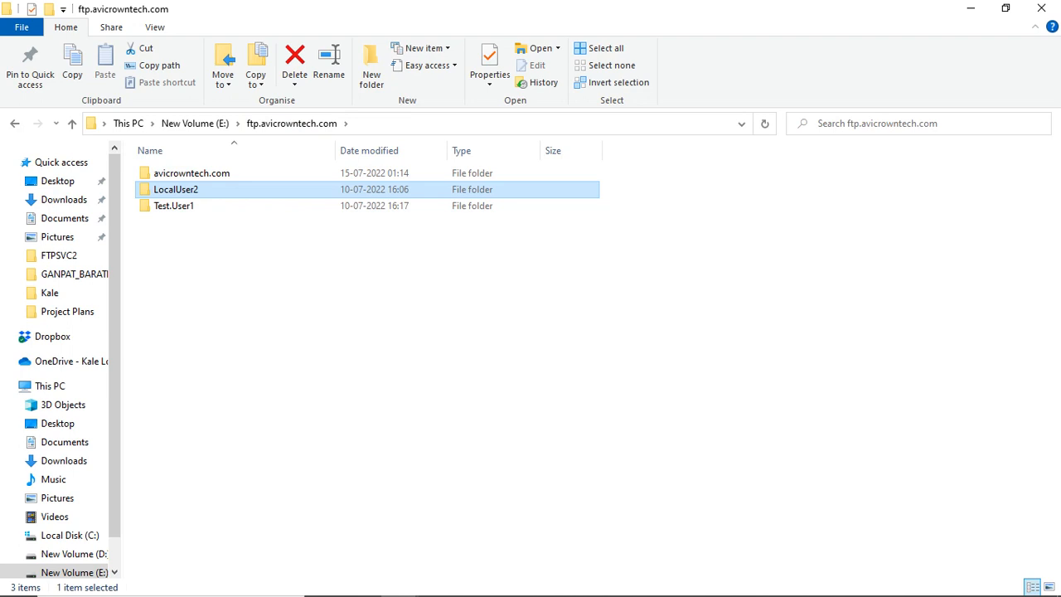
Rename the LocalUser2 folder as LocalUser
key(F2)
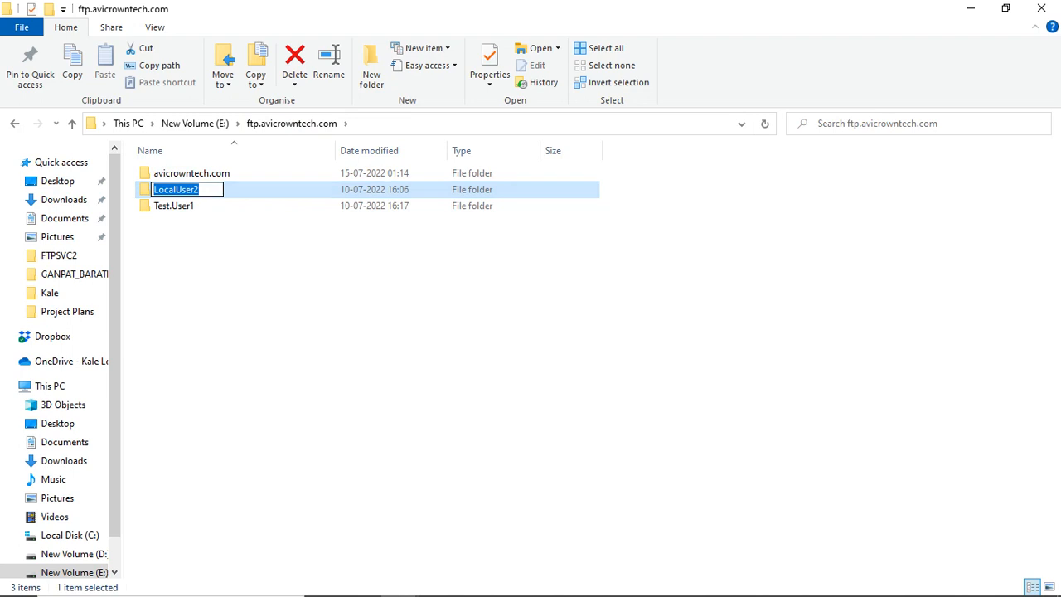
click(201, 190)
key(BackSpace)
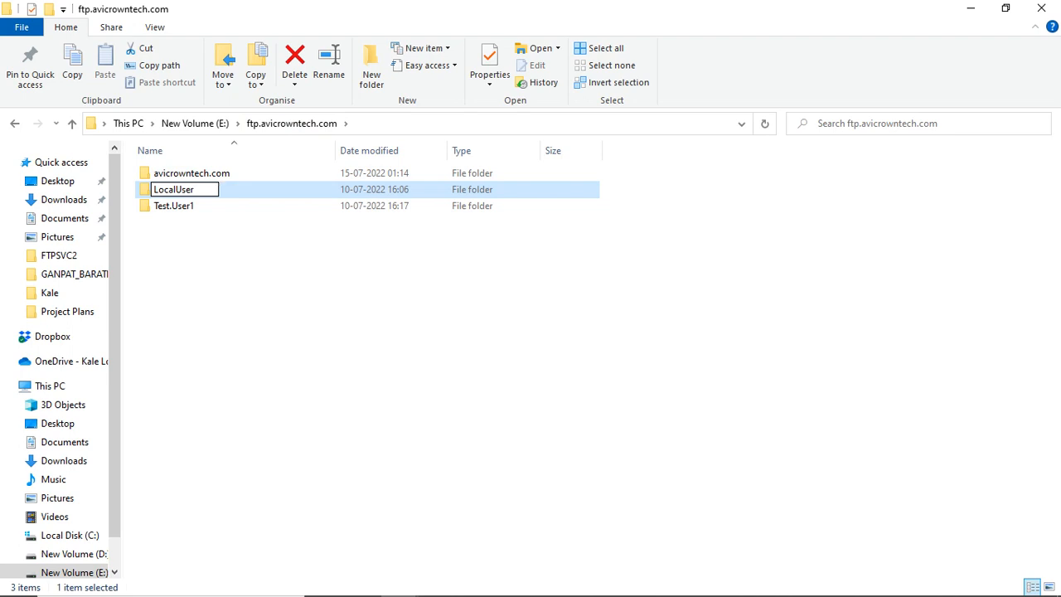
key(Return)
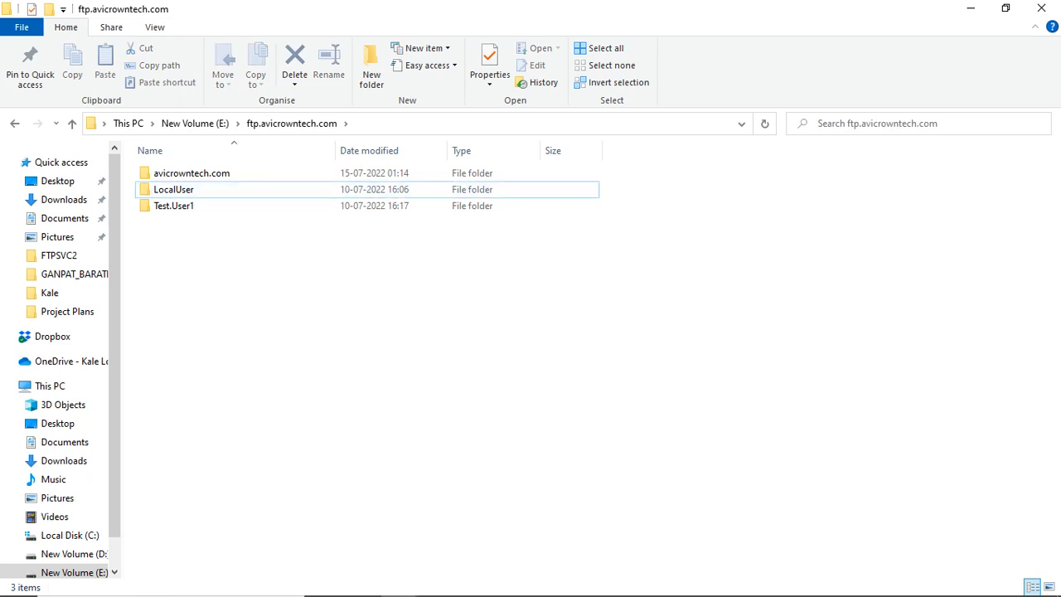
Switch to FileZilla, review the 530 home directory error lines, and reconnect to the saved site ftp.avicrowntech.com
click(513, 581)
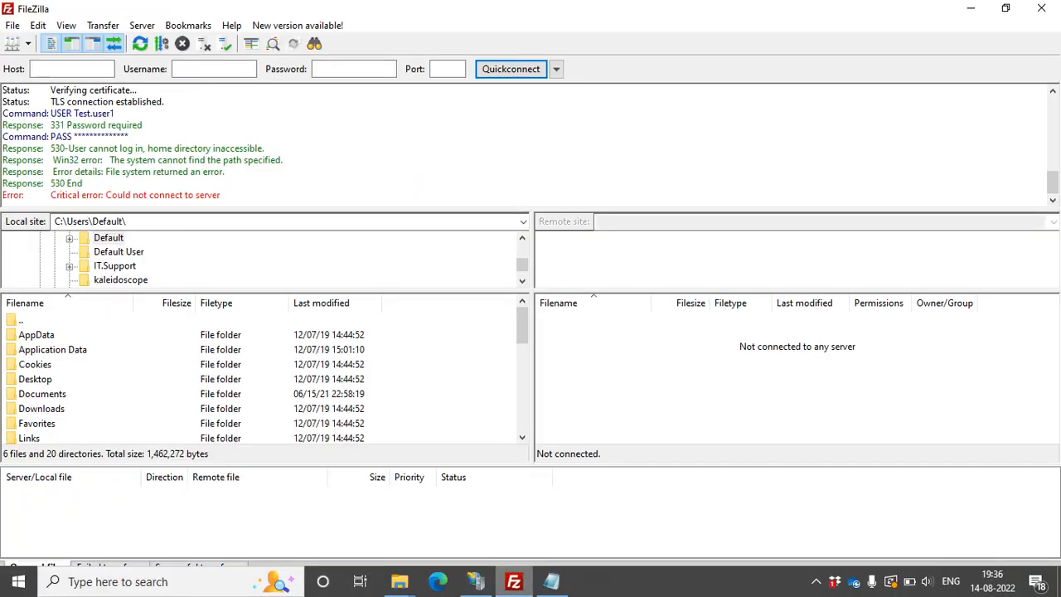
drag(59, 148, 282, 160)
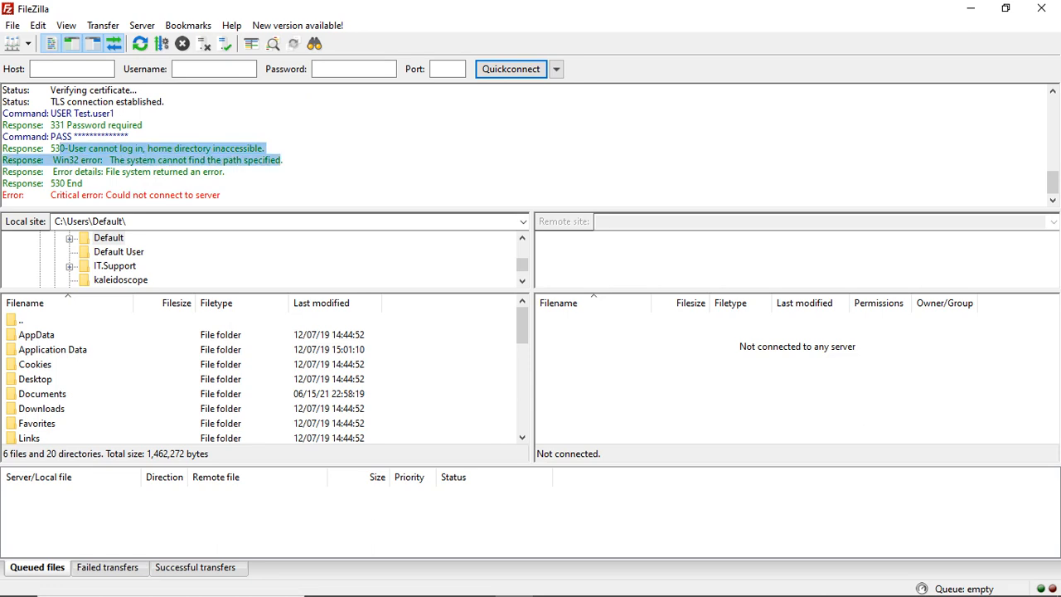
click(287, 160)
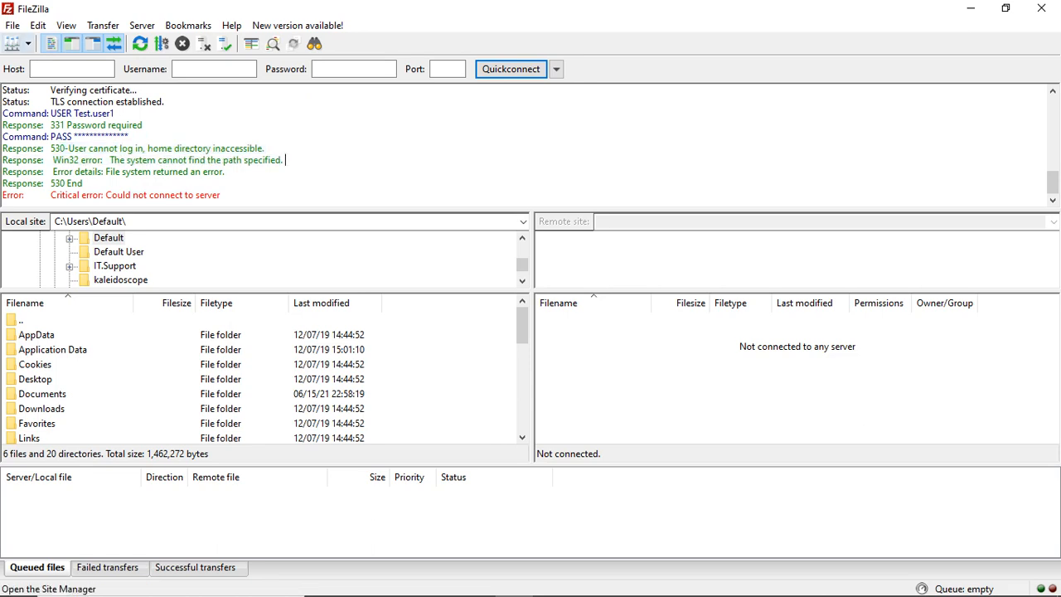
click(28, 43)
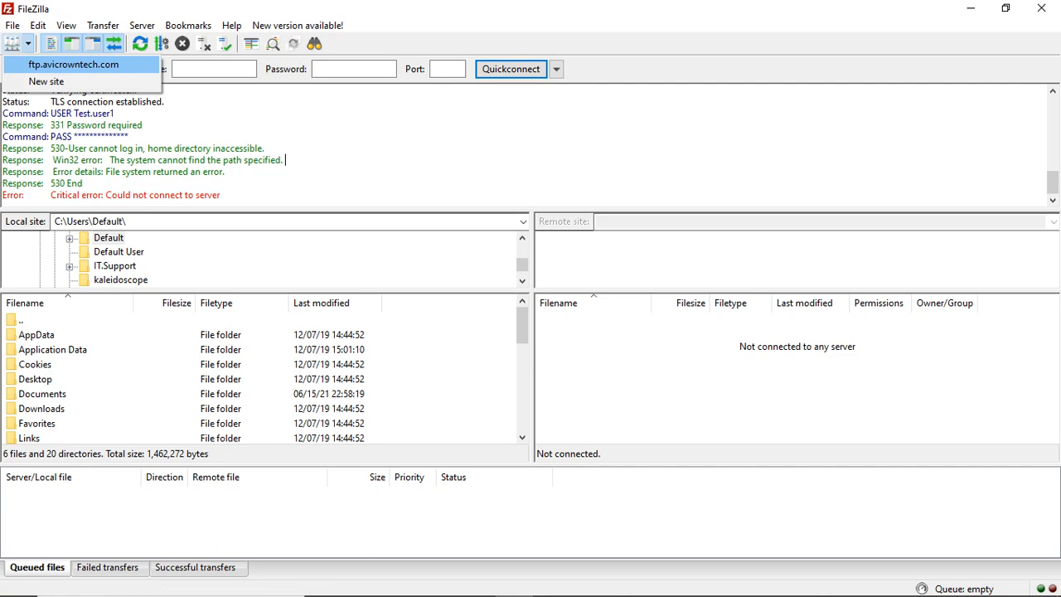
click(73, 64)
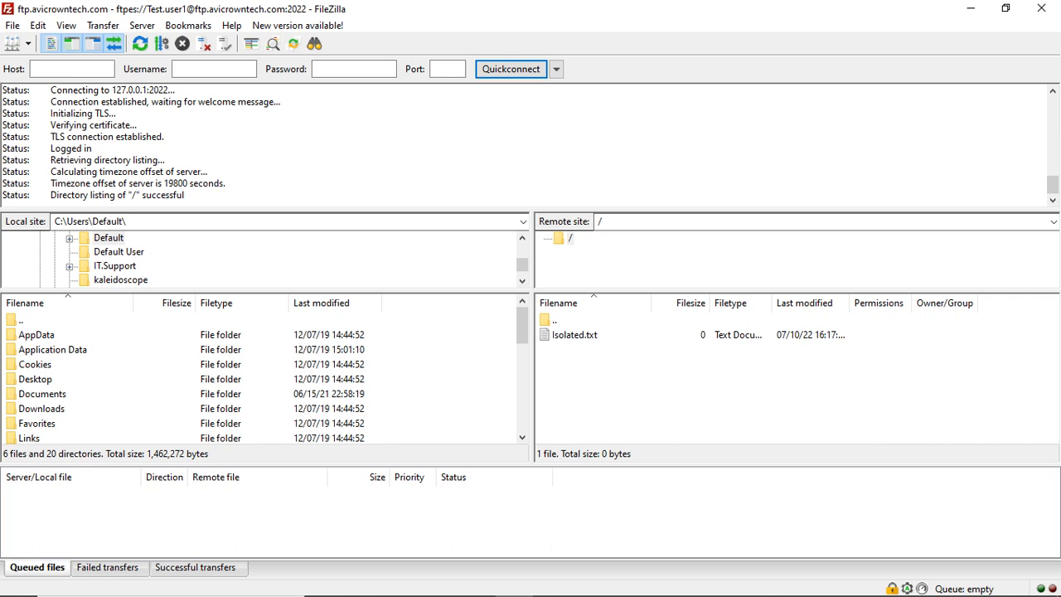
Switch to File Explorer and check the security permissions of the It.user2 folder inside LocalUser, leaving them unchanged
key(alt+Tab)
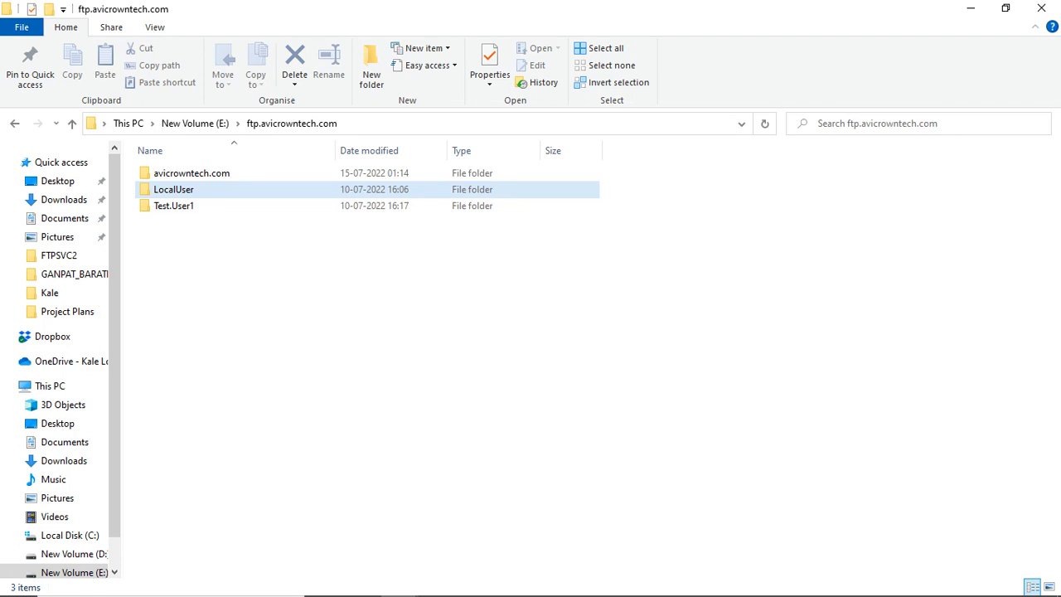
double_click(174, 190)
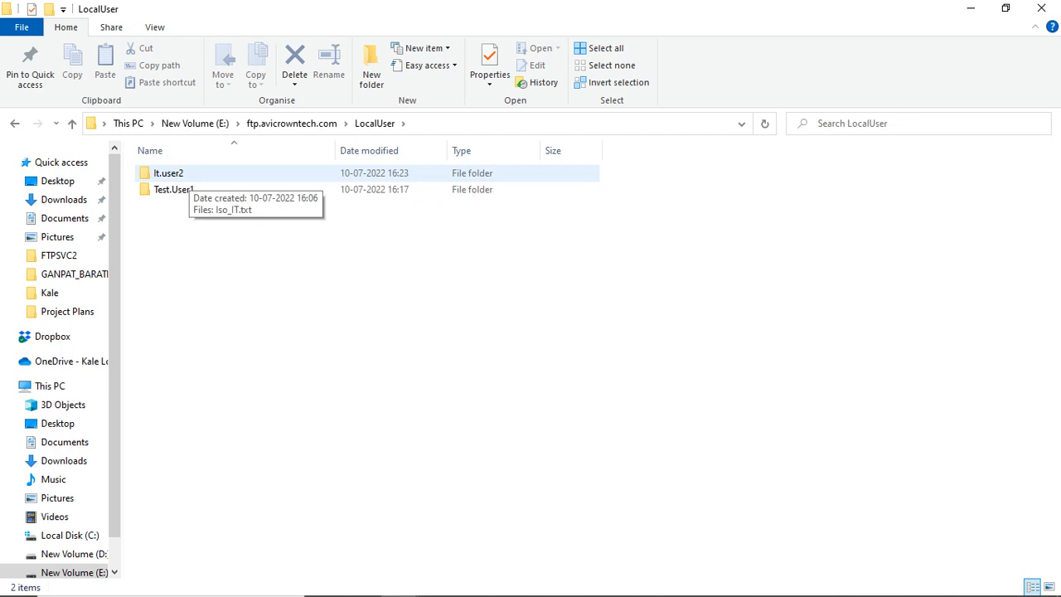
right_click(159, 173)
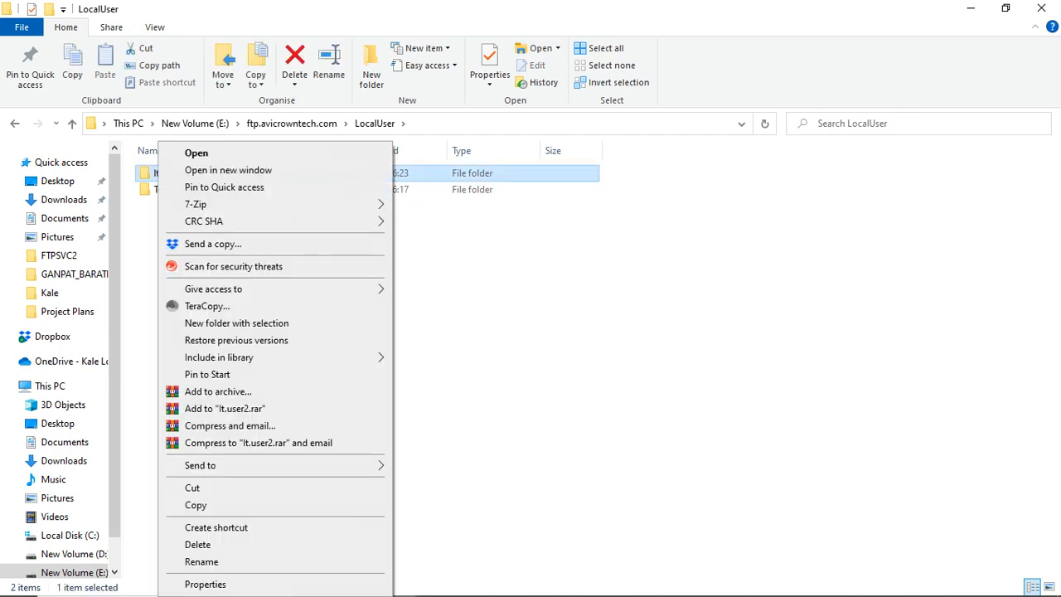
click(205, 583)
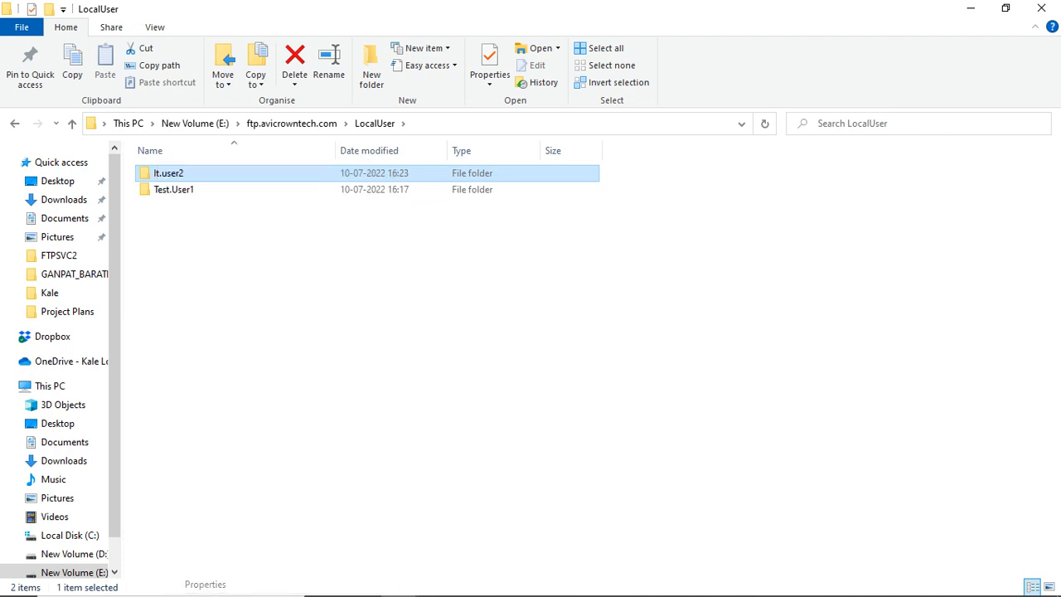
click(264, 216)
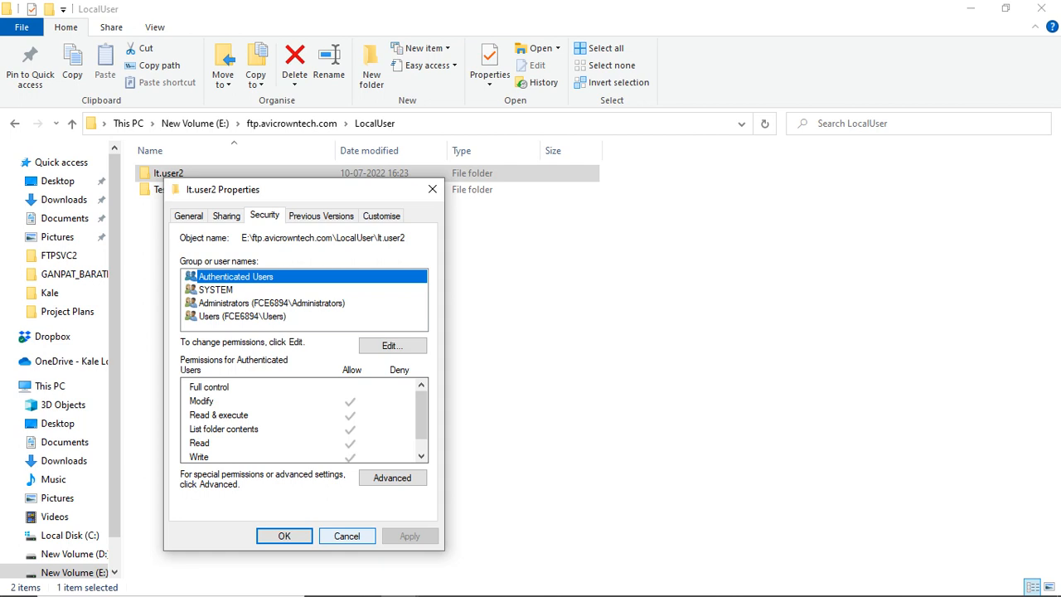
click(347, 536)
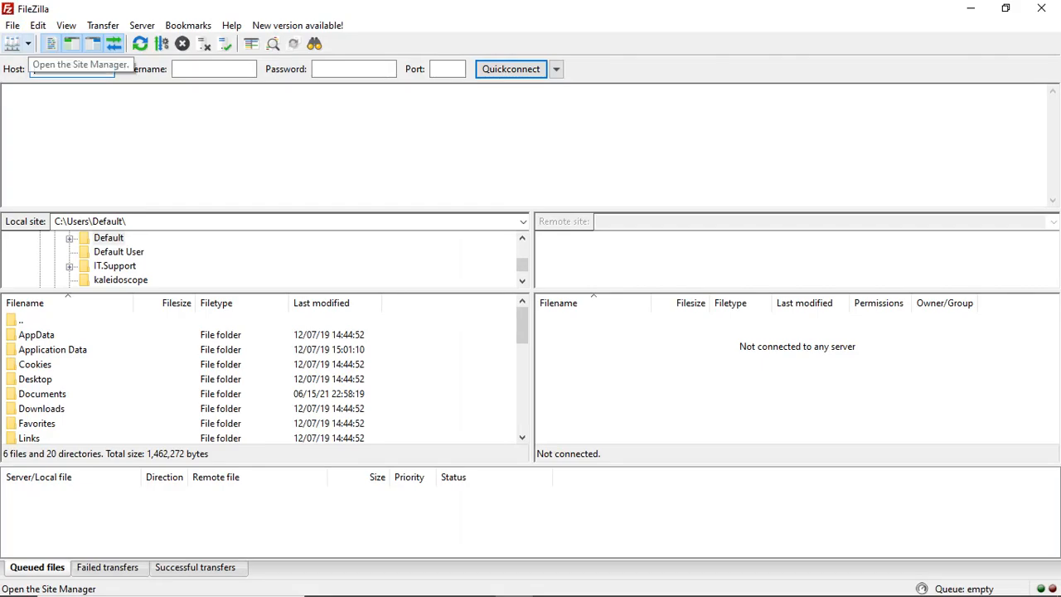
In FileZilla, connect to the saved site ftp.avicrowntech.com and review the 530 login response and the Win32 error line in the log
click(28, 43)
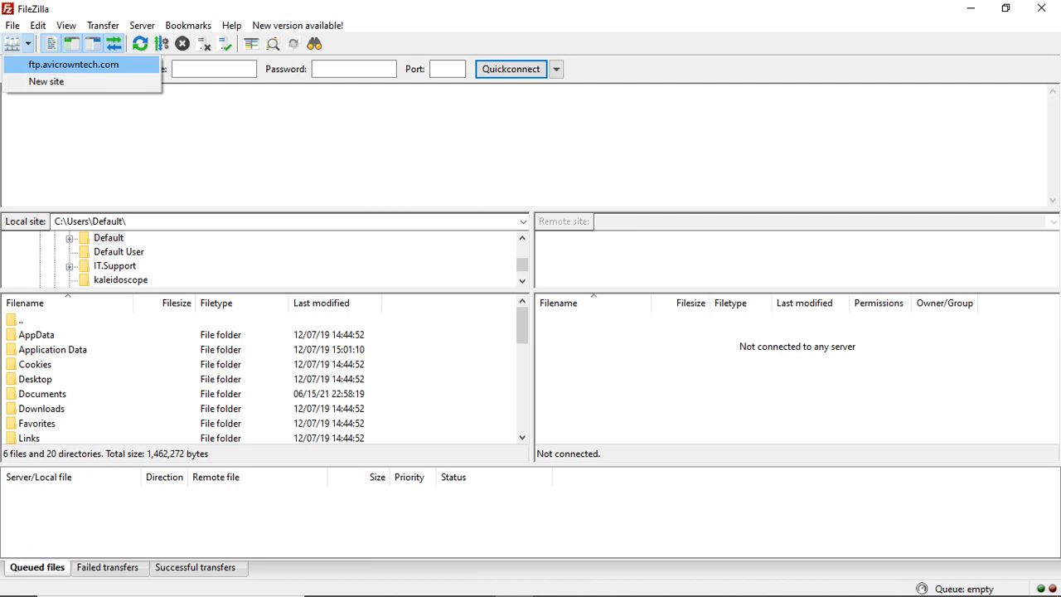
click(73, 64)
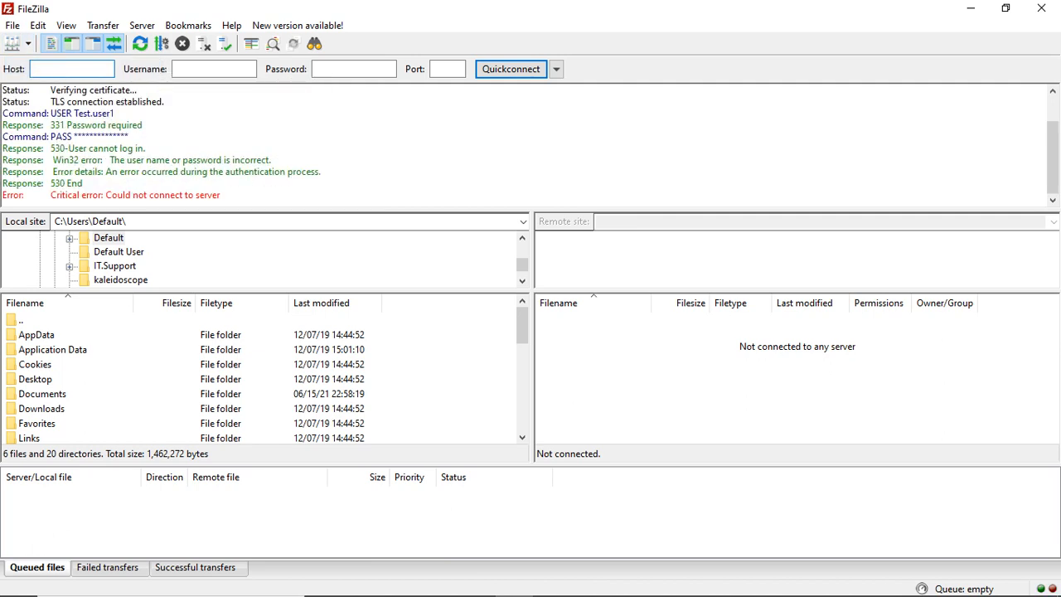
click(156, 159)
drag(60, 147, 144, 148)
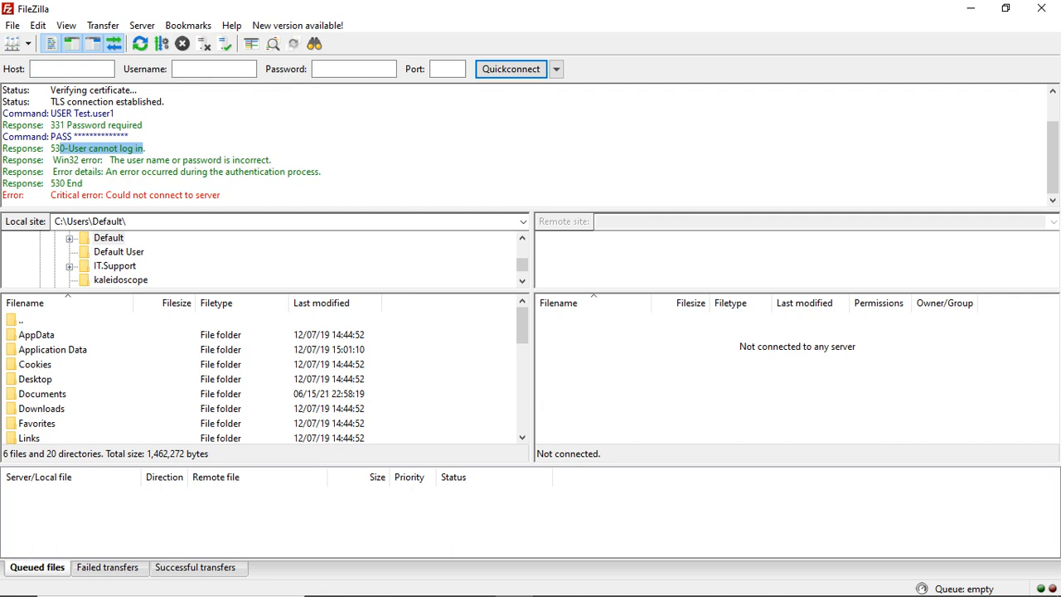
drag(72, 114, 129, 135)
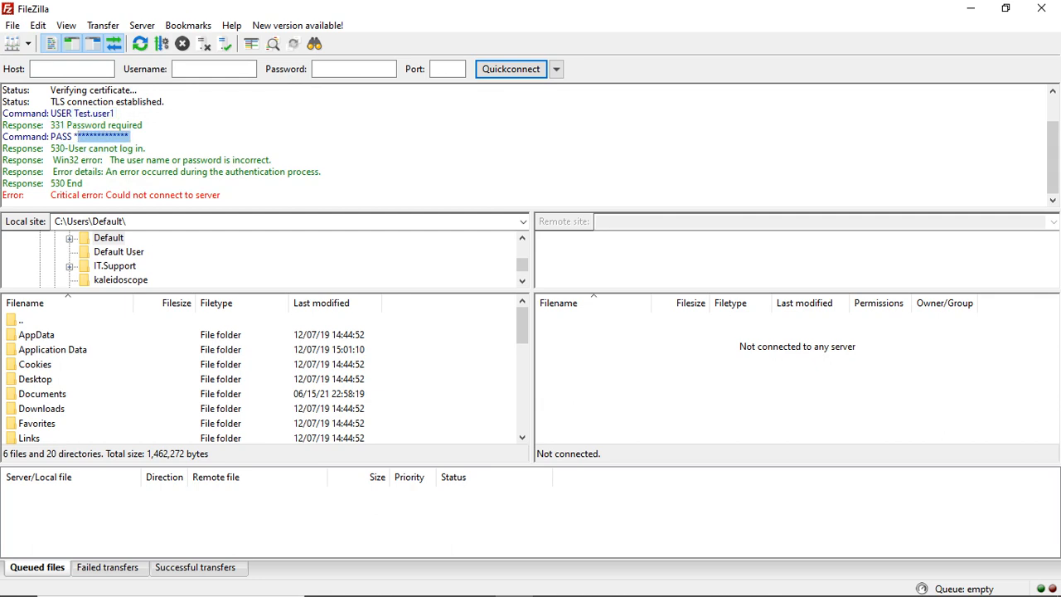
drag(91, 160, 273, 160)
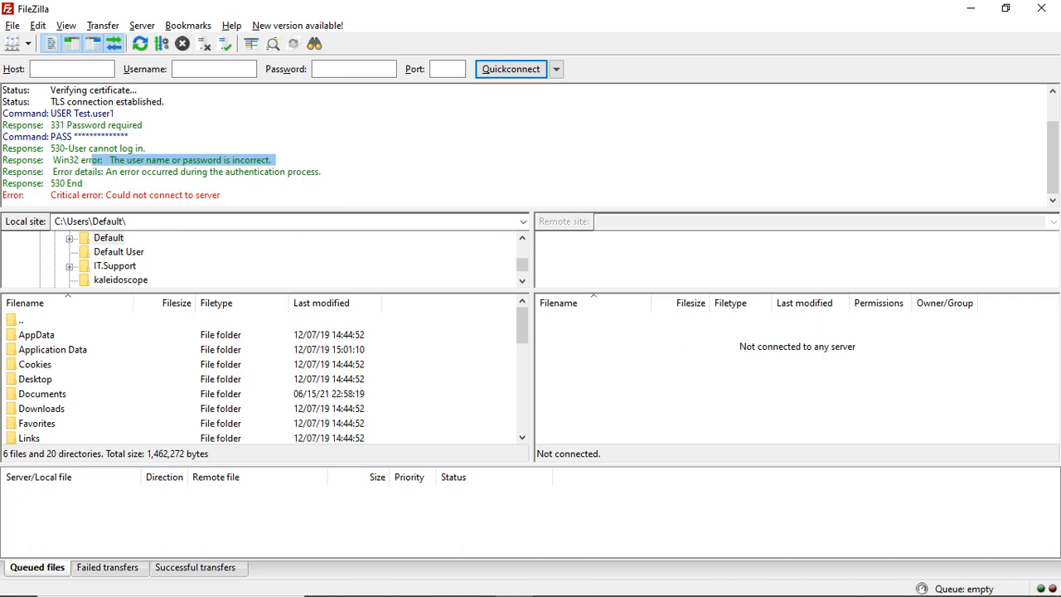
Switch to IIS Manager and enable Basic Authentication in the FTP Authentication settings of ftp.avicrowntech.com
key(alt+Tab)
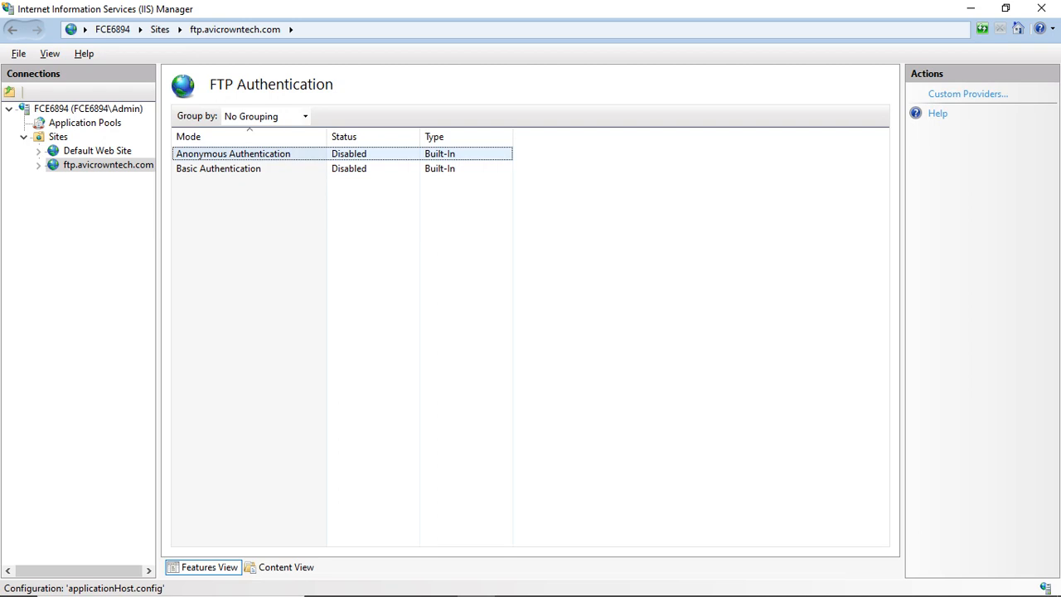
click(219, 169)
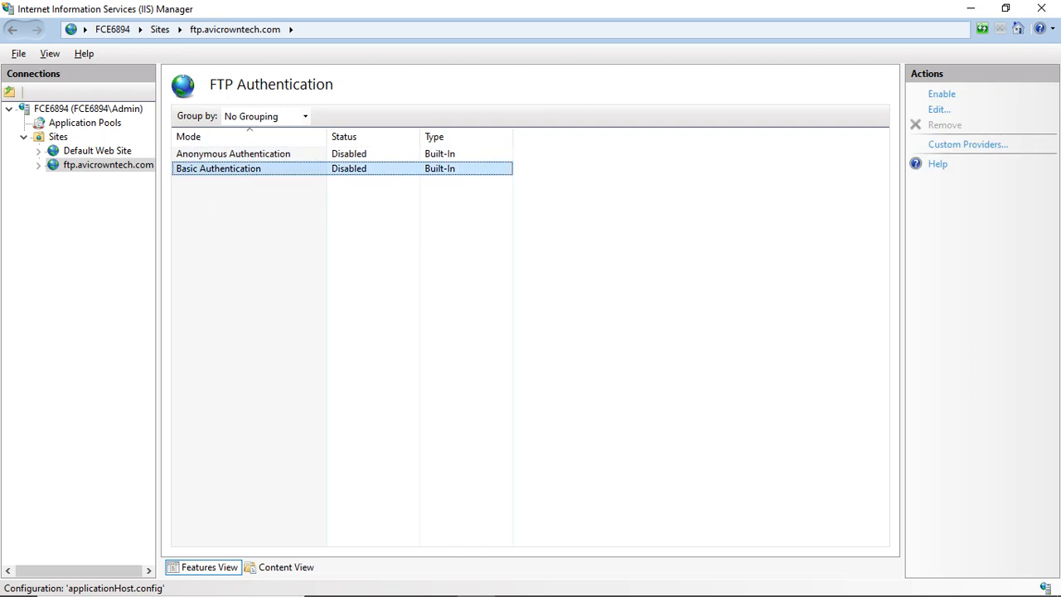
click(941, 94)
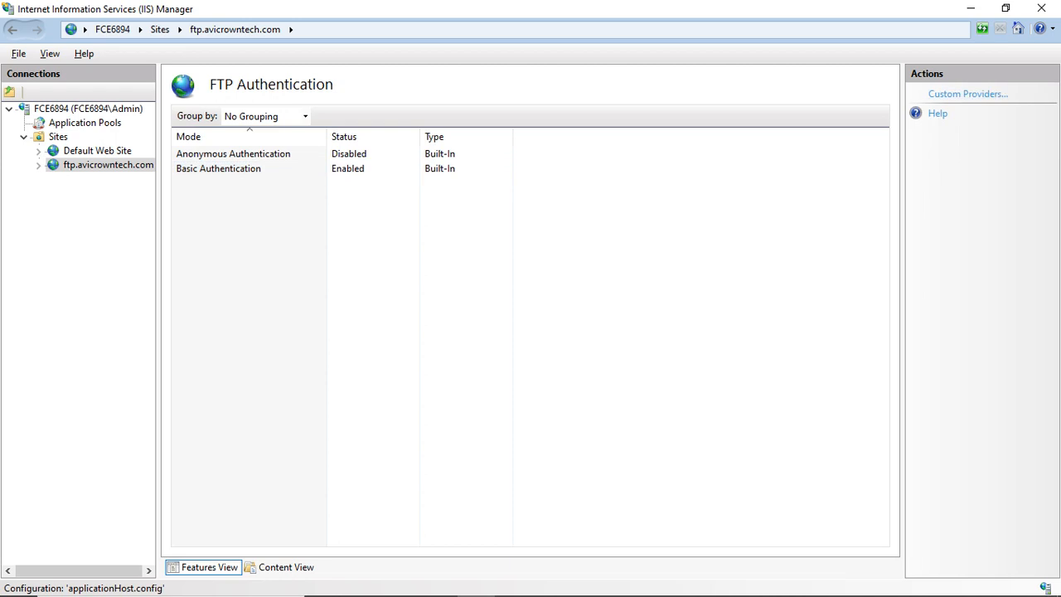
Return to FileZilla and reconnect to the saved site ftp.avicrowntech.com
key(alt+Tab)
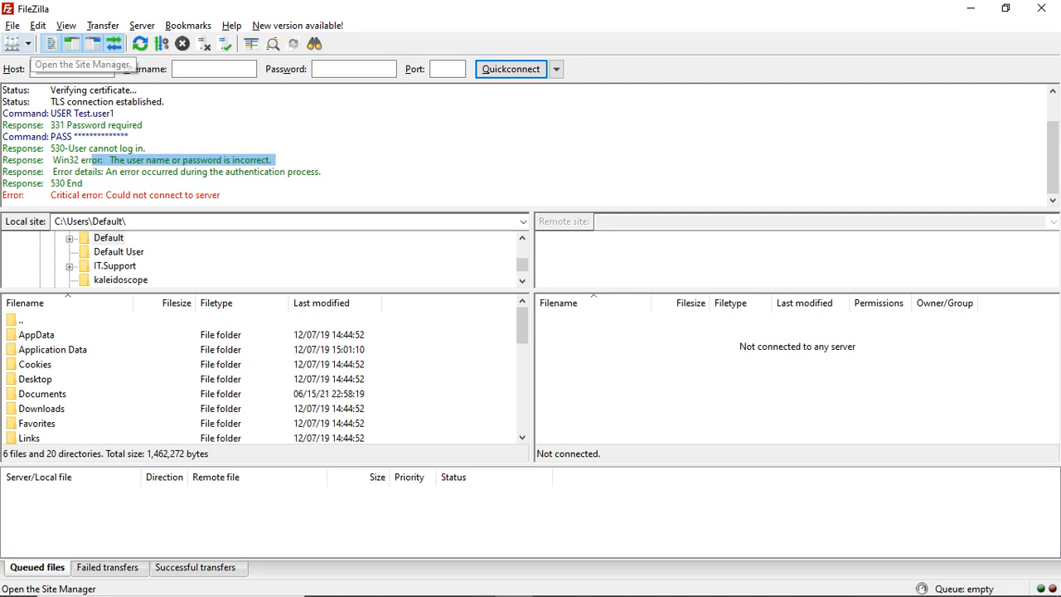
click(27, 43)
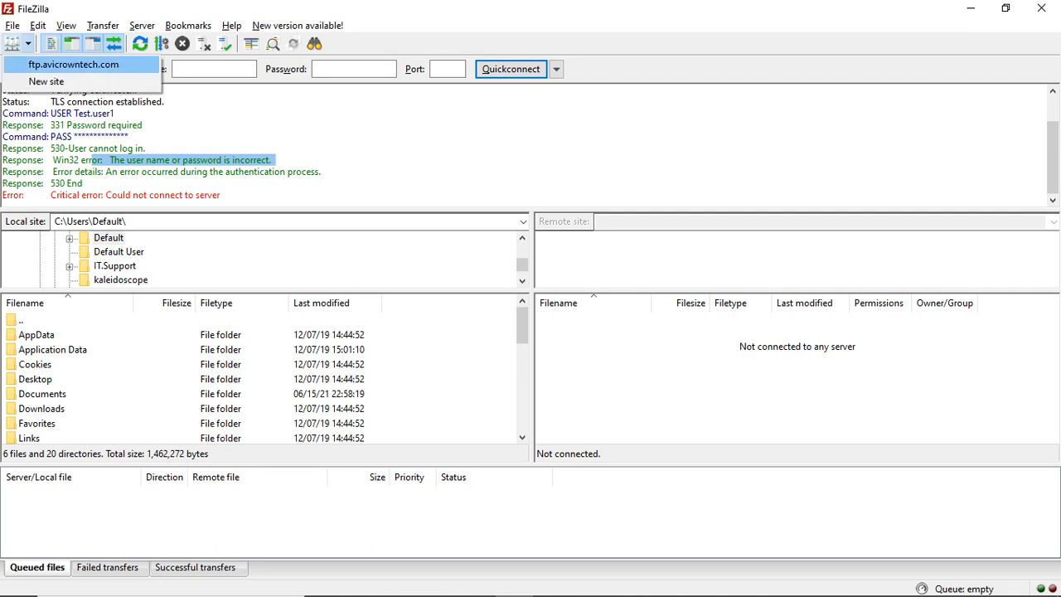
click(73, 64)
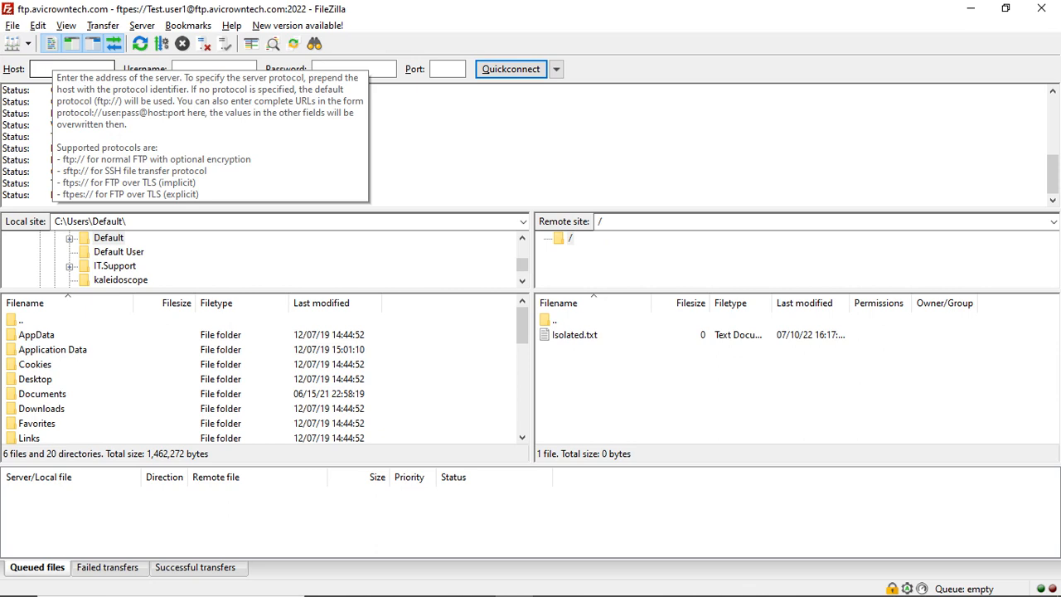